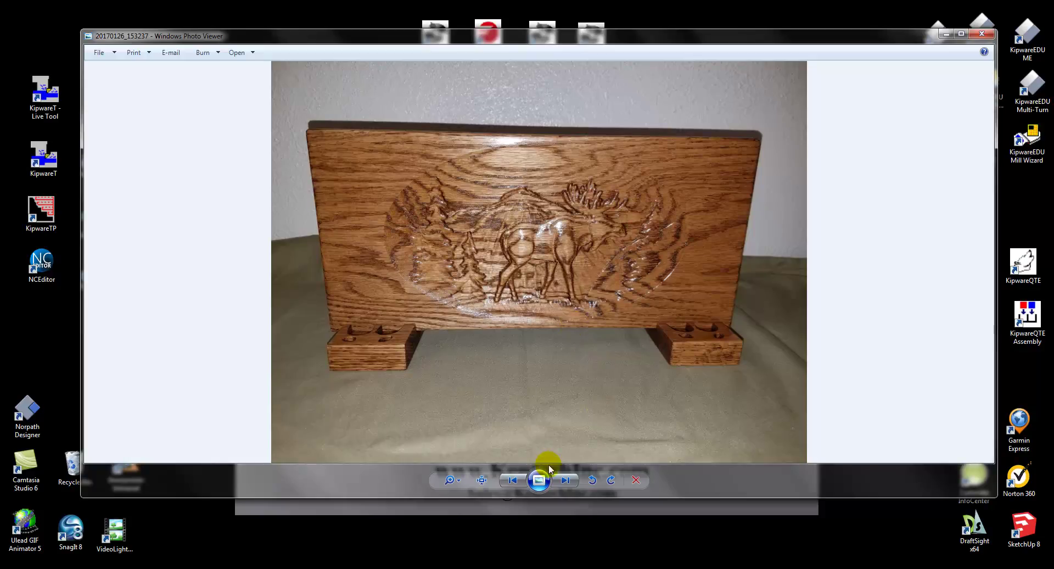
View the next photo of the carved moose plaque and switch to KipwareQTE.
click(565, 479)
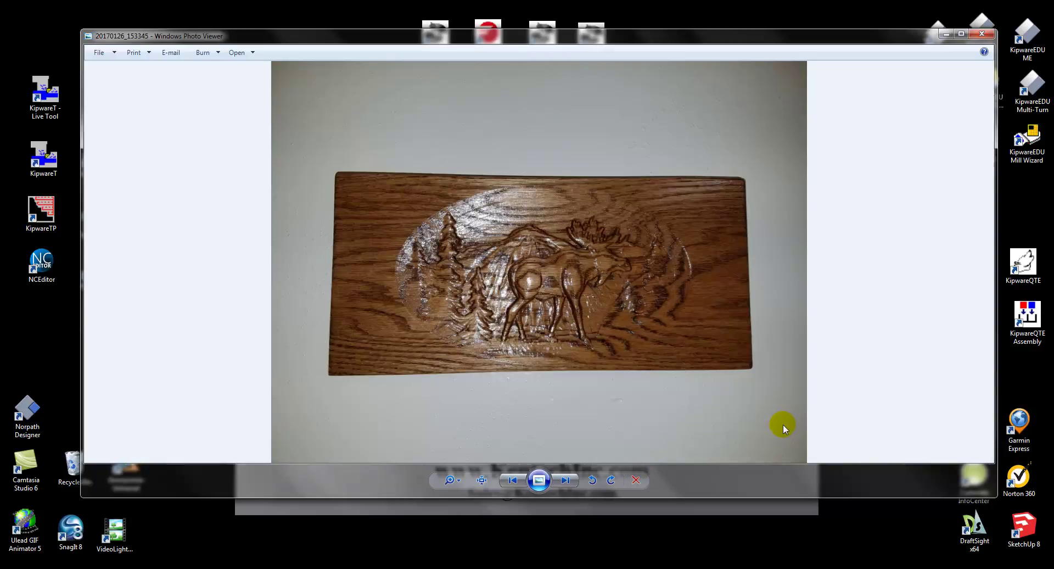
click(946, 35)
double_click(1022, 262)
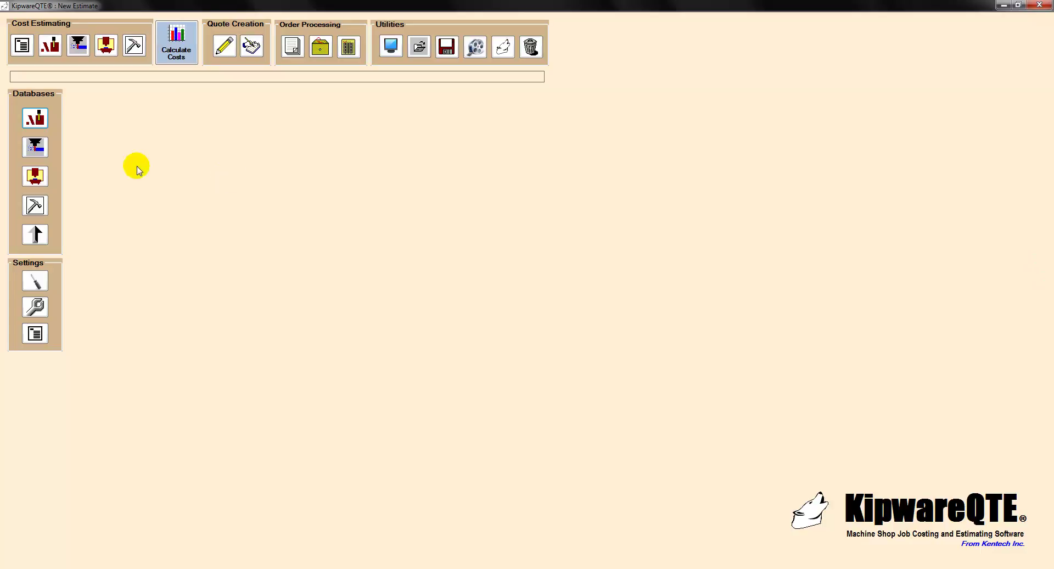
Add a workcenter named "X-Carve Router" to the workcenter database.
click(46, 184)
click(46, 184)
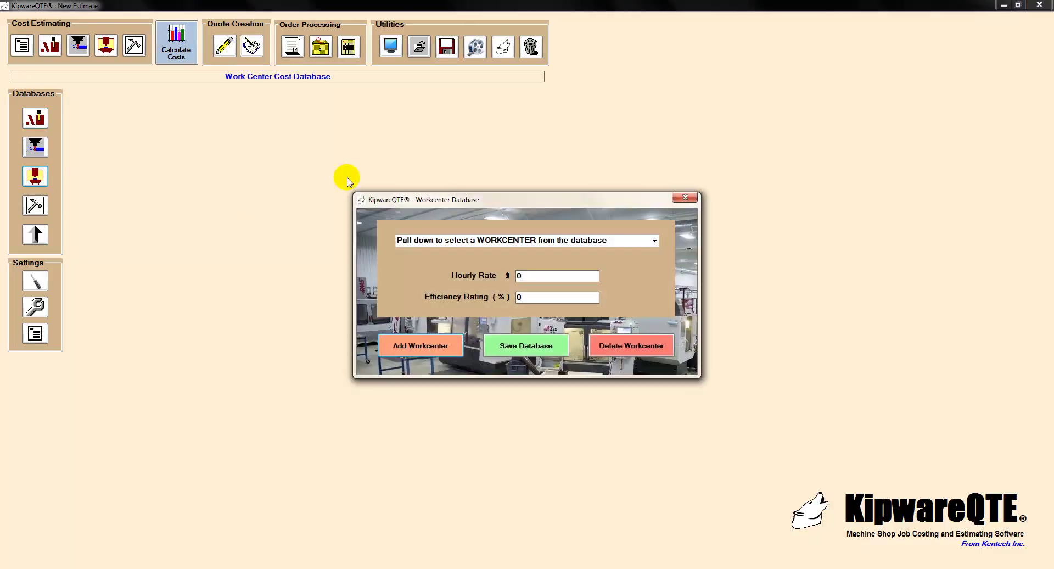
click(431, 352)
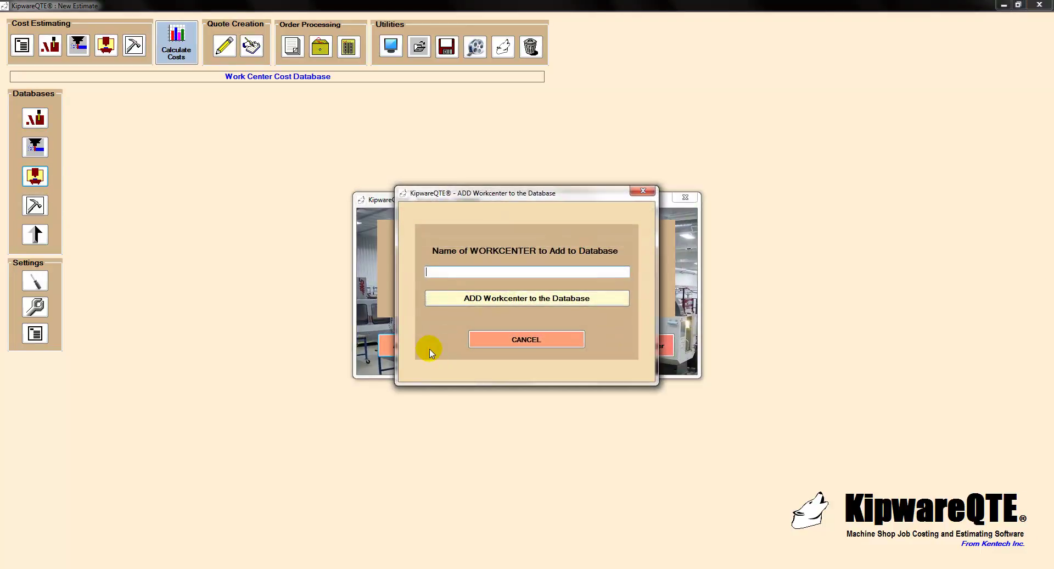
click(534, 271)
click(534, 272)
text(X-Carve Router)
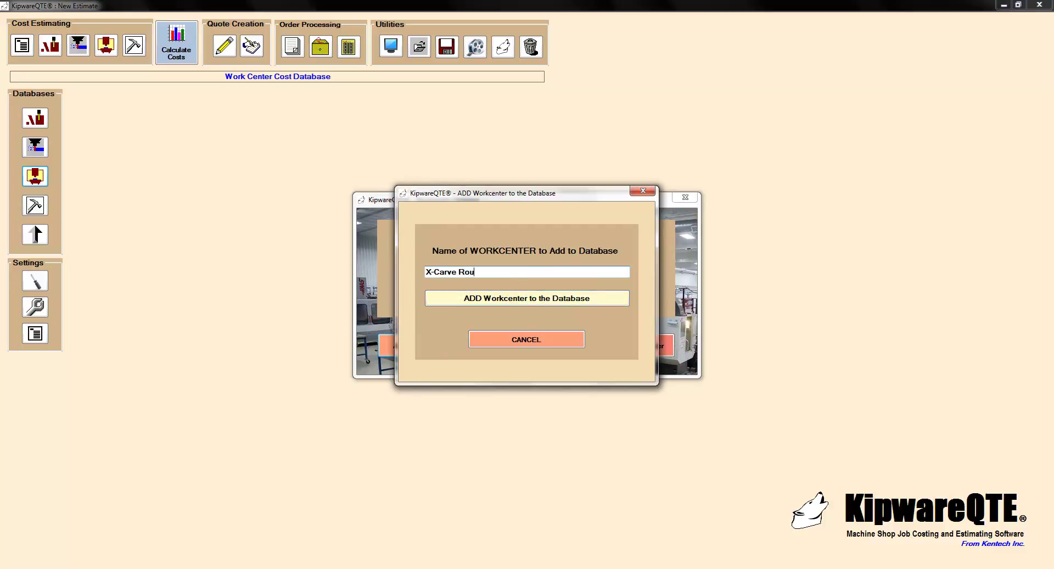
click(510, 298)
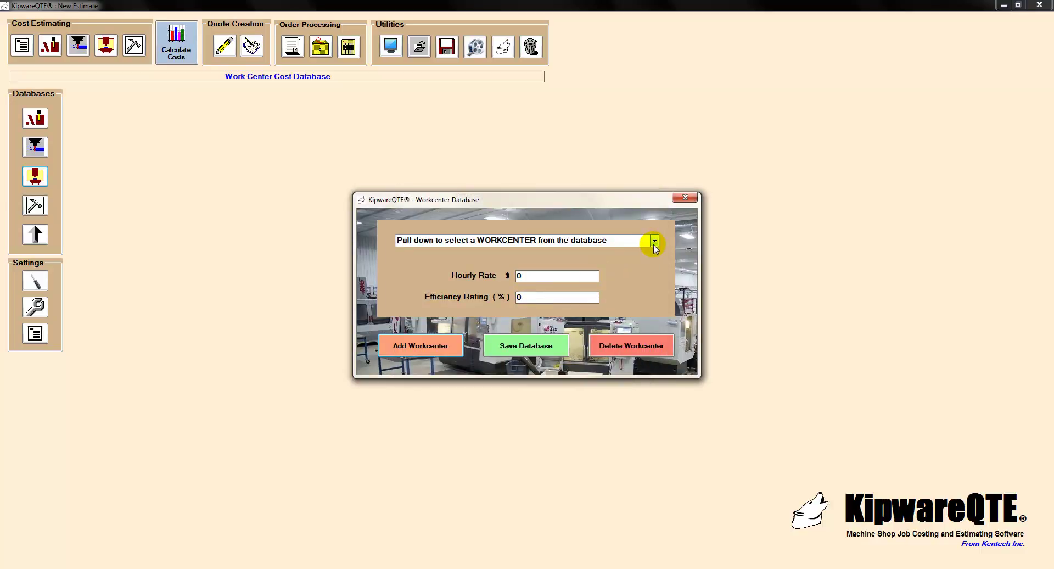
Set the X-Carve Router workcenter's hourly rate to $35.00 and its efficiency rating to 90.0%.
click(654, 242)
click(464, 488)
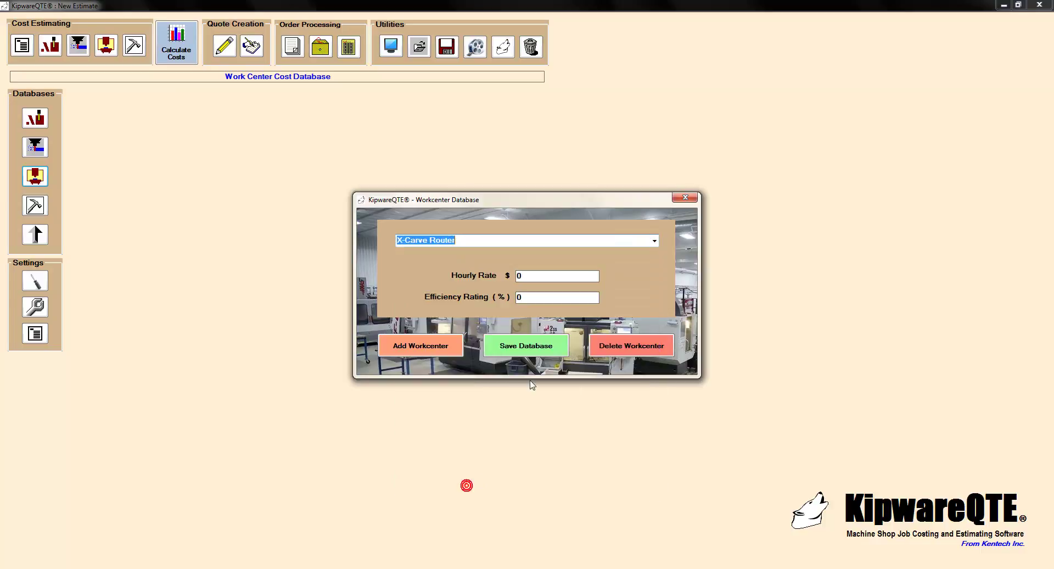
click(527, 275)
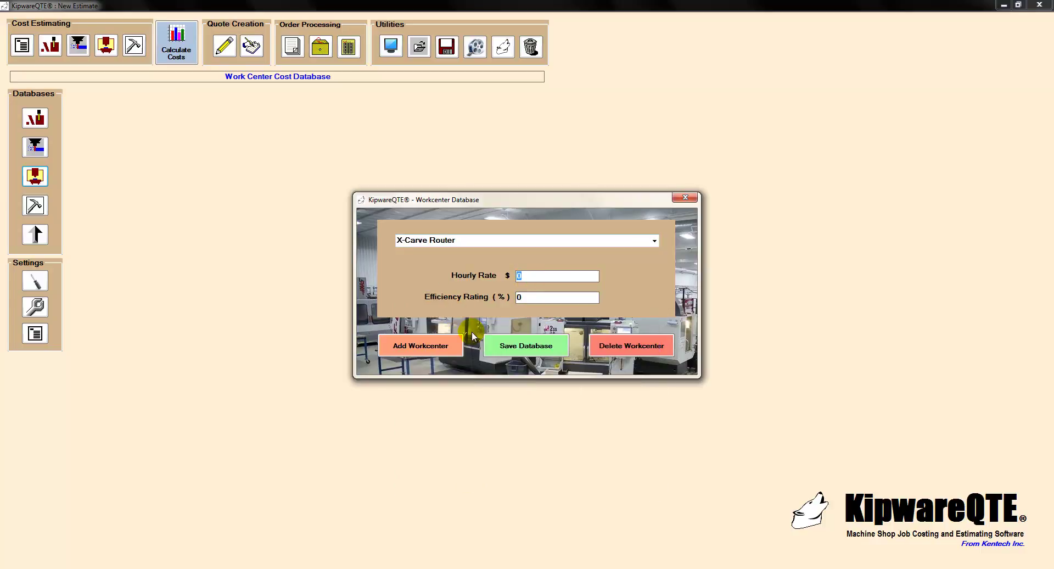
text(35.00)
click(527, 297)
text(90.0)
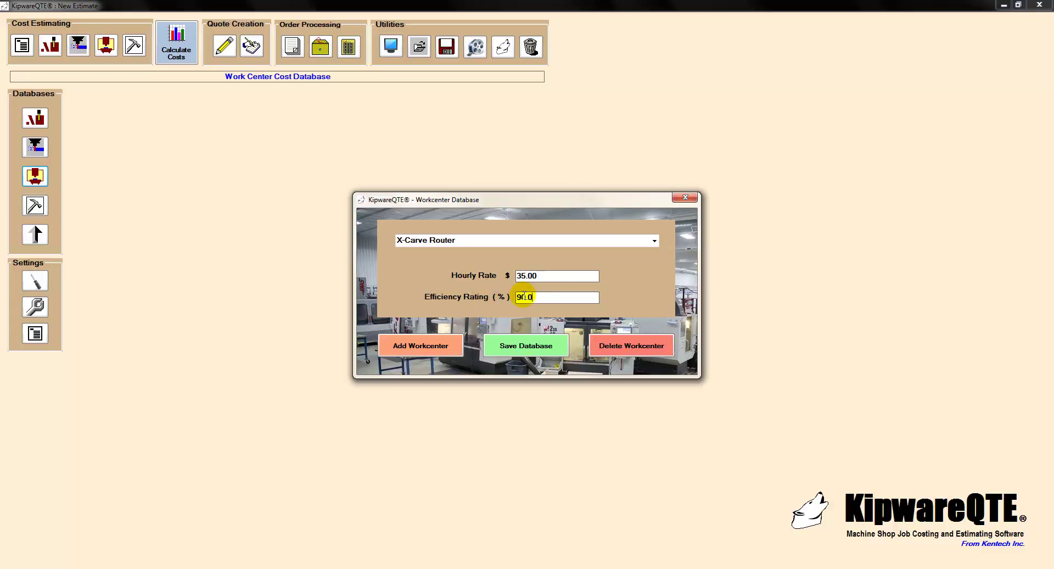
Save the workcenter database and close it.
click(521, 357)
click(515, 325)
click(561, 324)
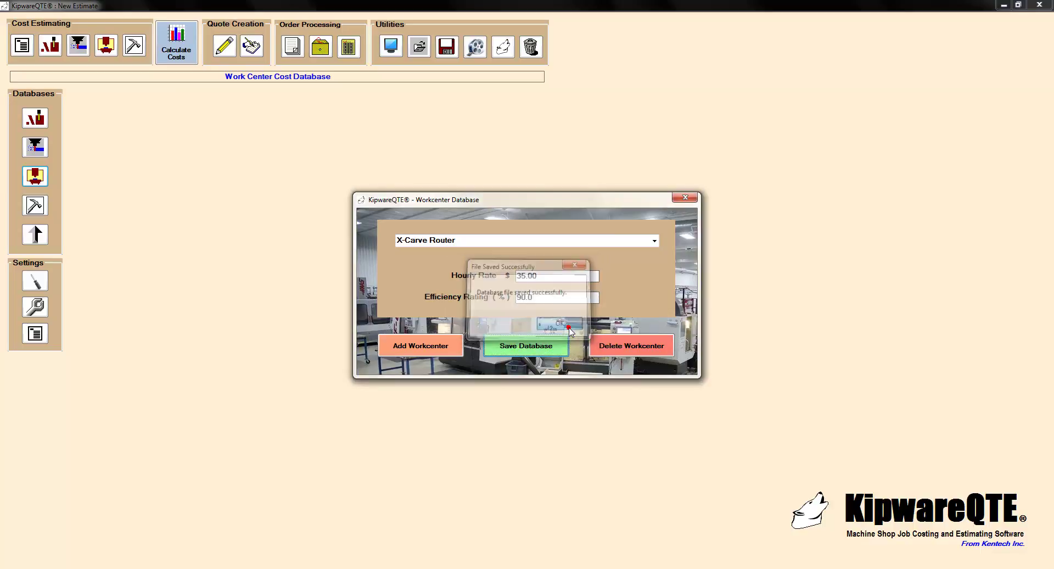
click(685, 197)
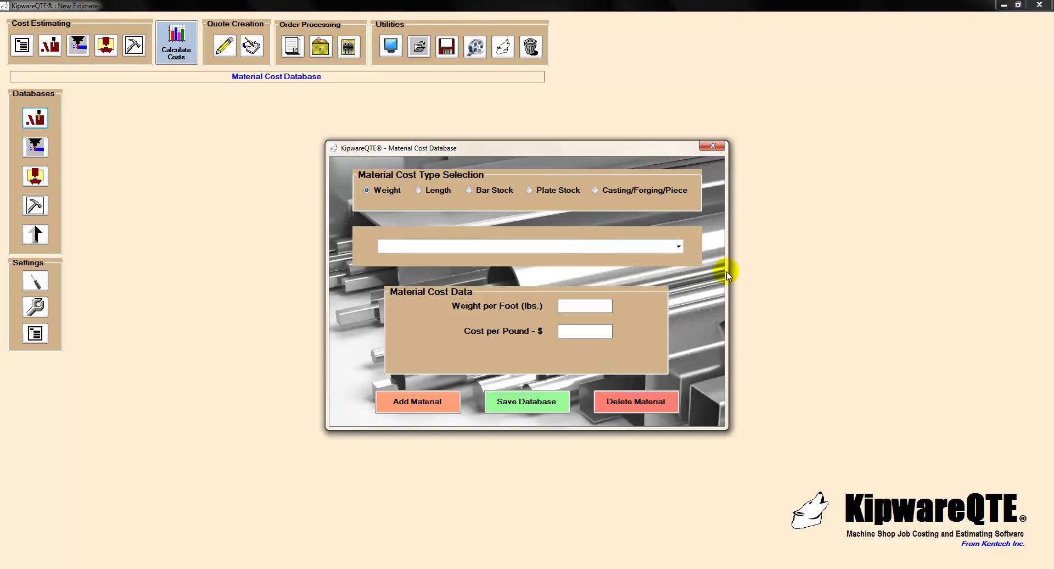
Add a material named "OAK - 5.5 x 8' Plank" to the material cost database.
click(446, 404)
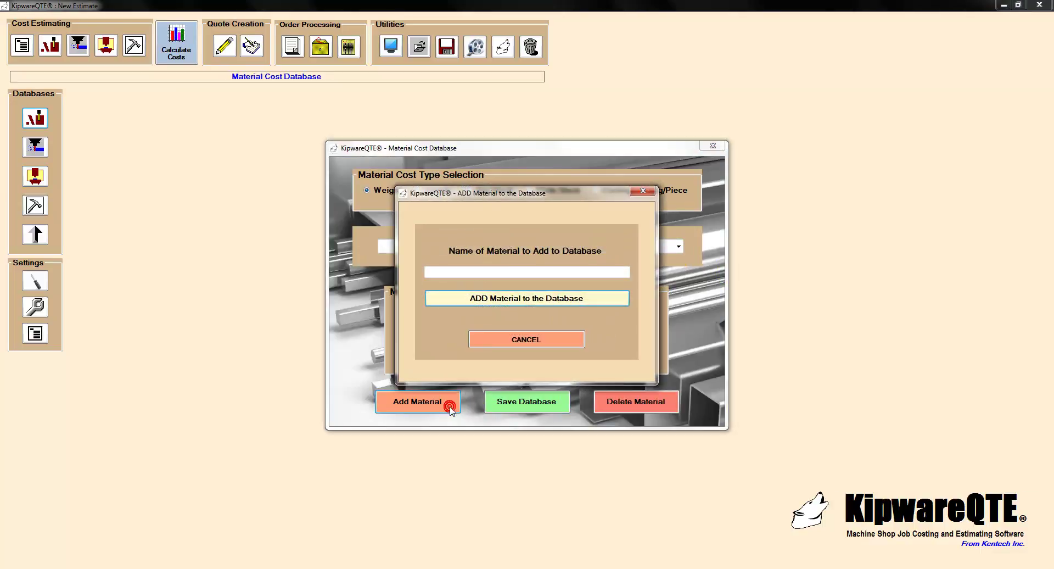
click(504, 272)
text(OAK - )
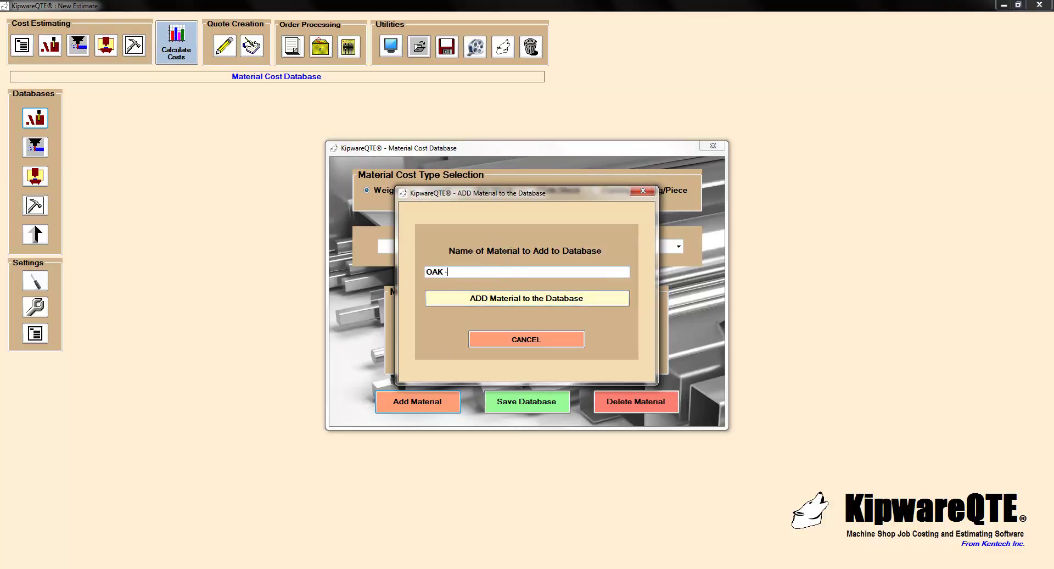
text(5.5)
text( x 8")
key(BackSpace)
key(BackSpace)
text(' Plank)
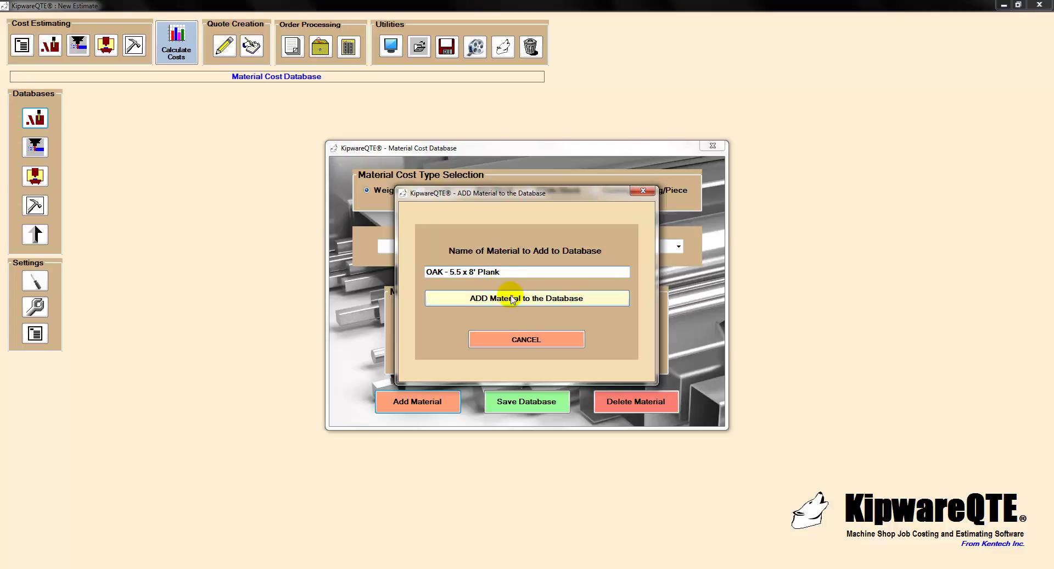
click(509, 302)
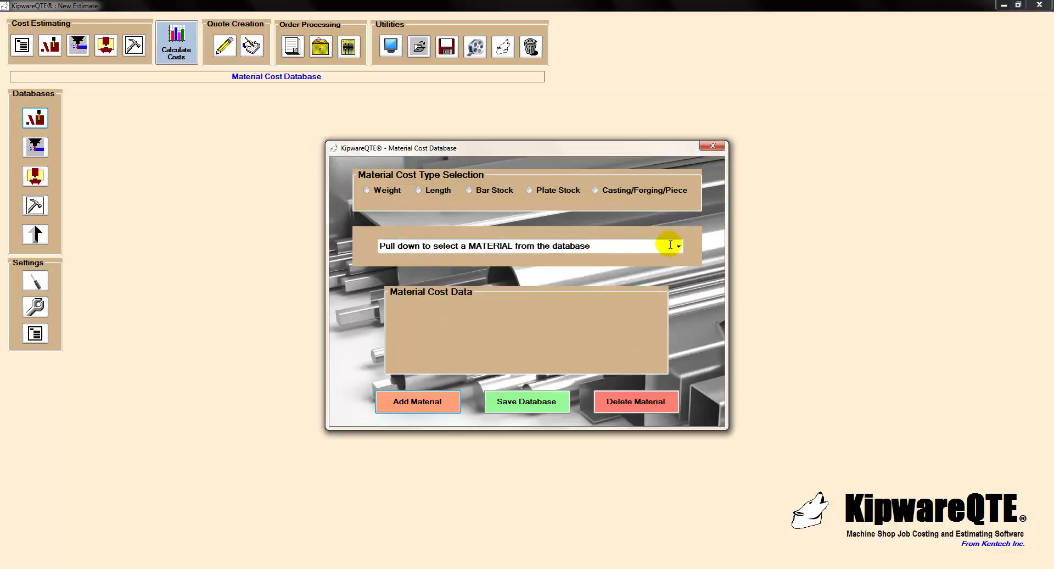
Cost the OAK - 5.5 x 8' Plank material by length at $2.65 per foot.
click(679, 247)
click(478, 345)
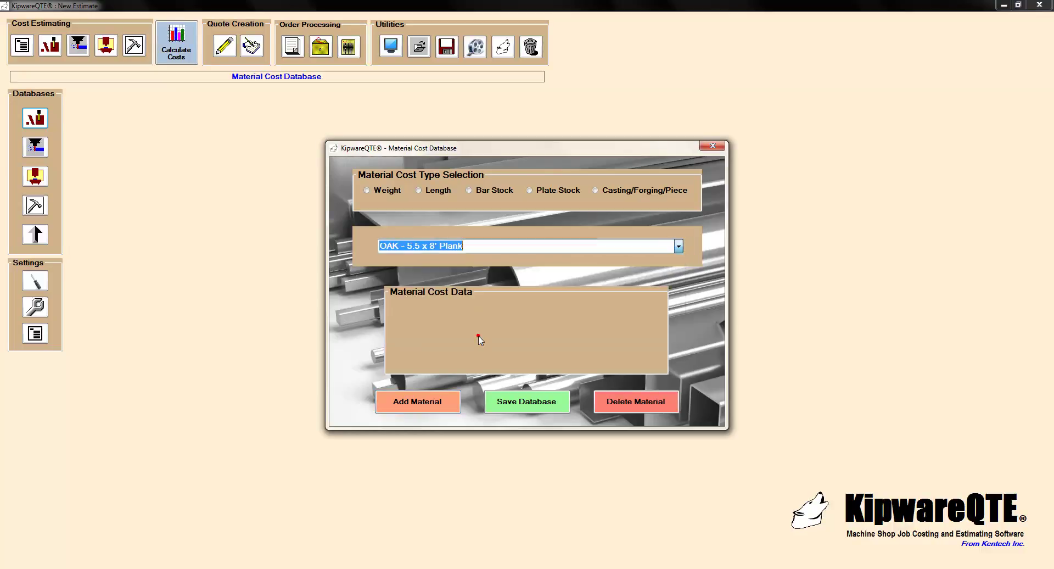
click(438, 191)
double_click(584, 305)
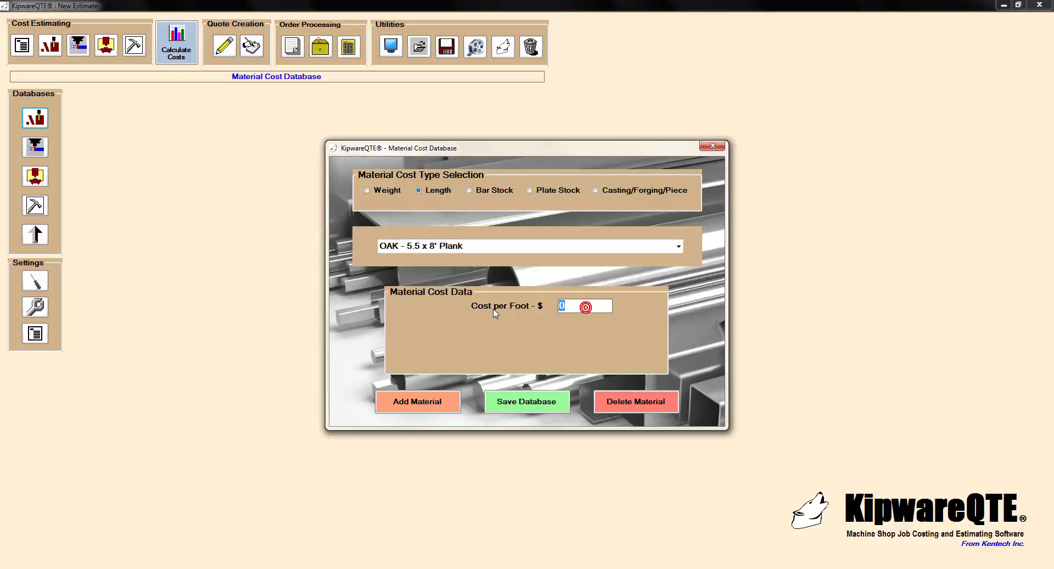
text(2.65)
Save the material cost database and close it.
click(512, 404)
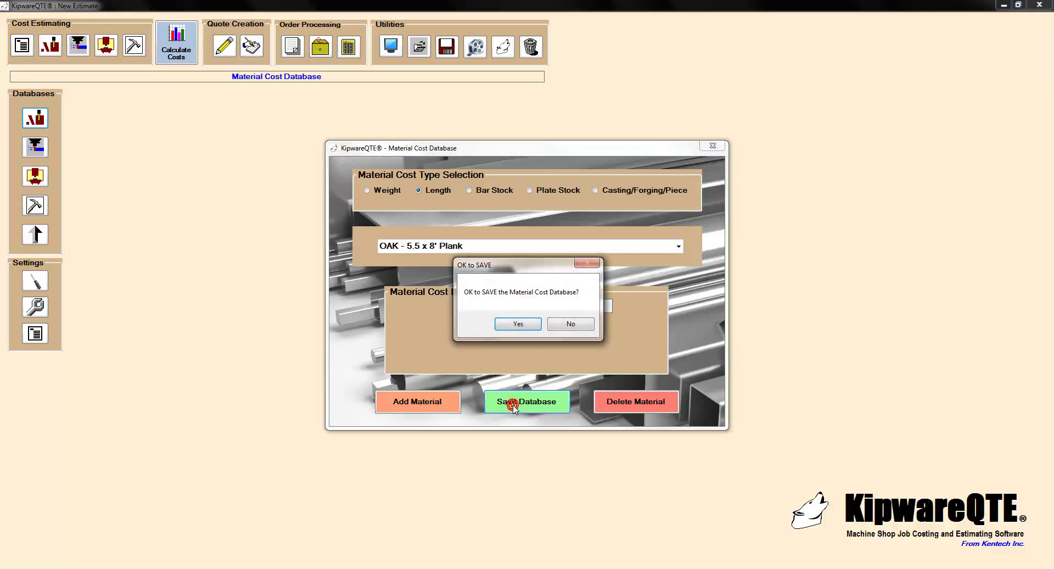
click(518, 324)
click(546, 325)
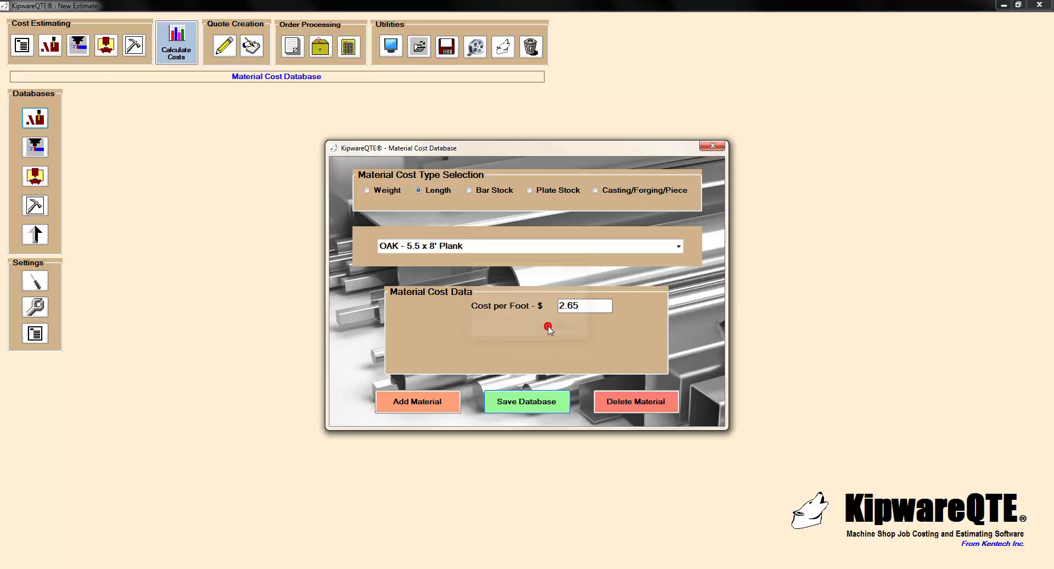
click(712, 146)
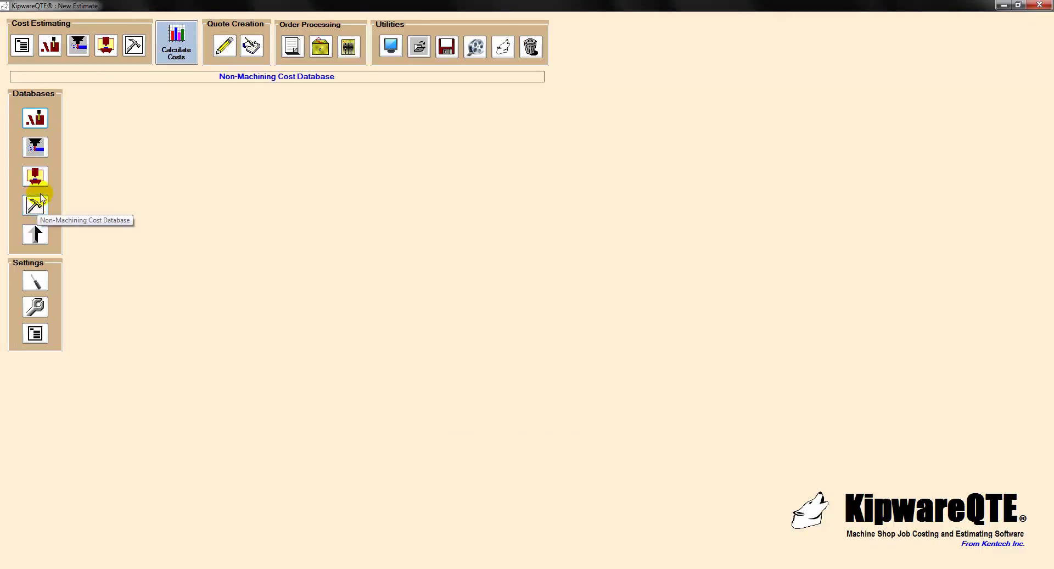
Add a tool named "1/8 Ball Router Bit" to the tool cost database.
click(35, 147)
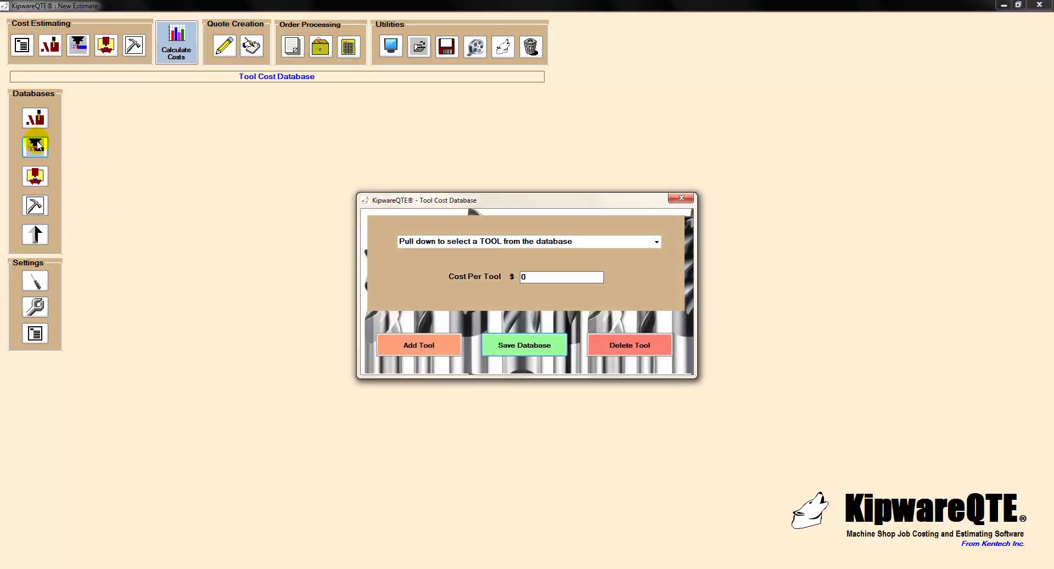
click(426, 346)
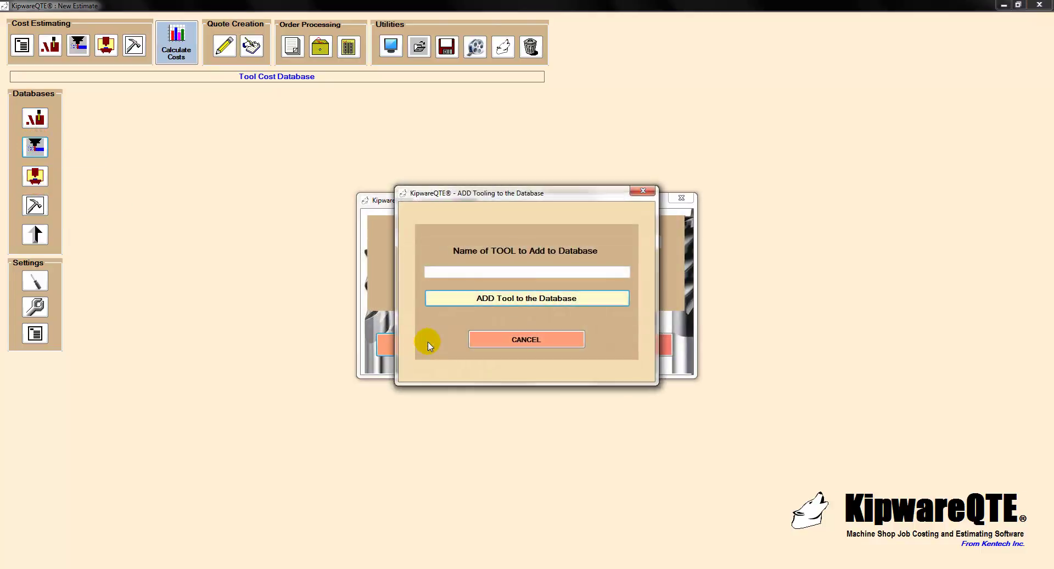
click(463, 271)
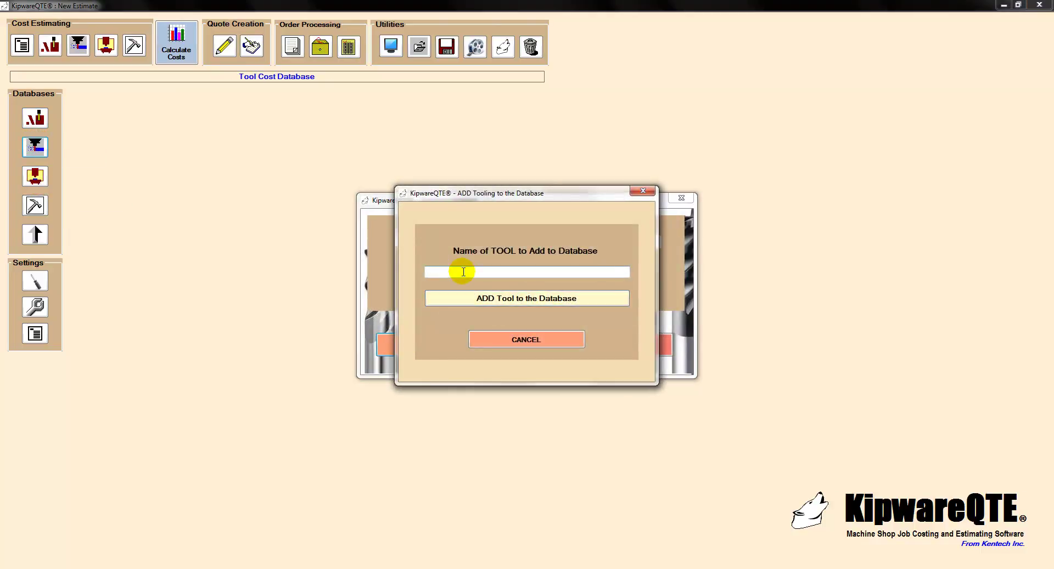
text(1/4 Ball)
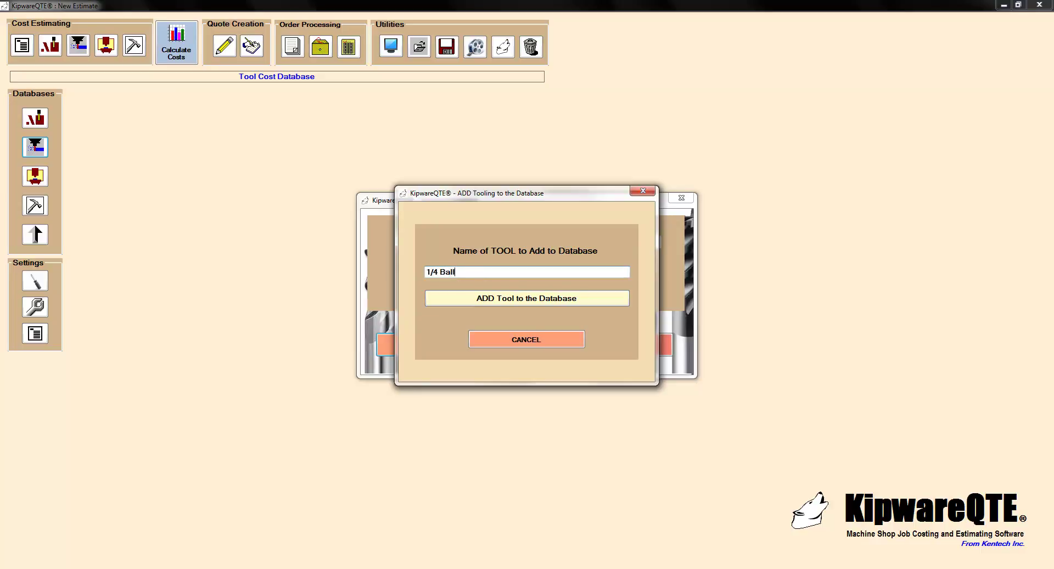
text( Router Bit)
key(BackSpace)
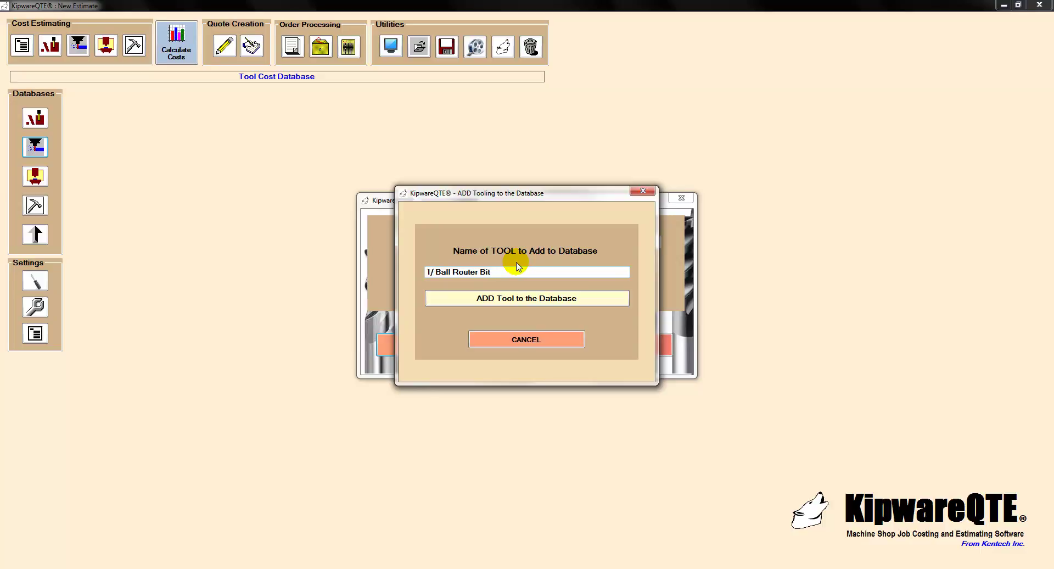
text(8)
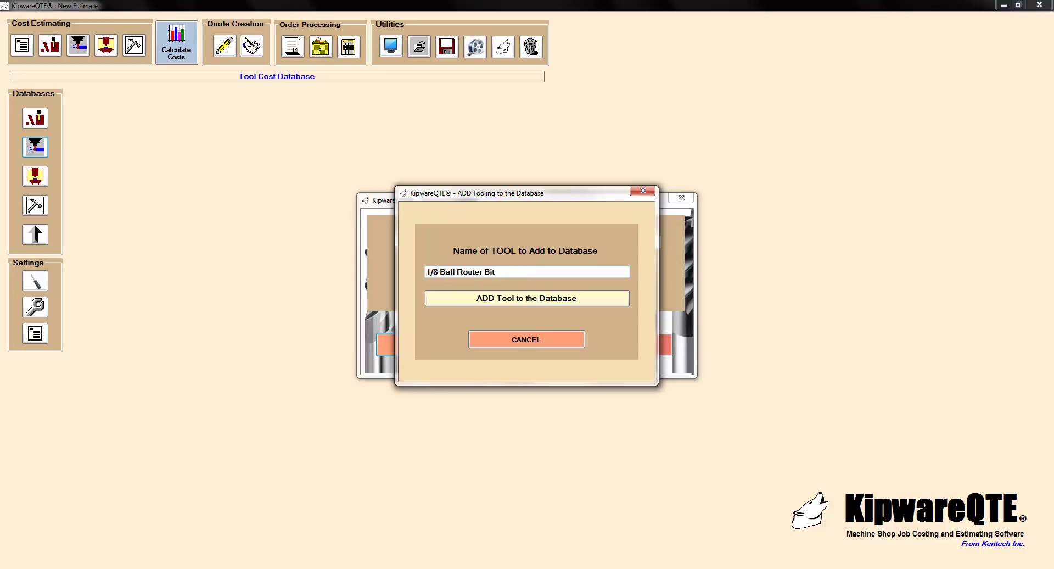
click(497, 309)
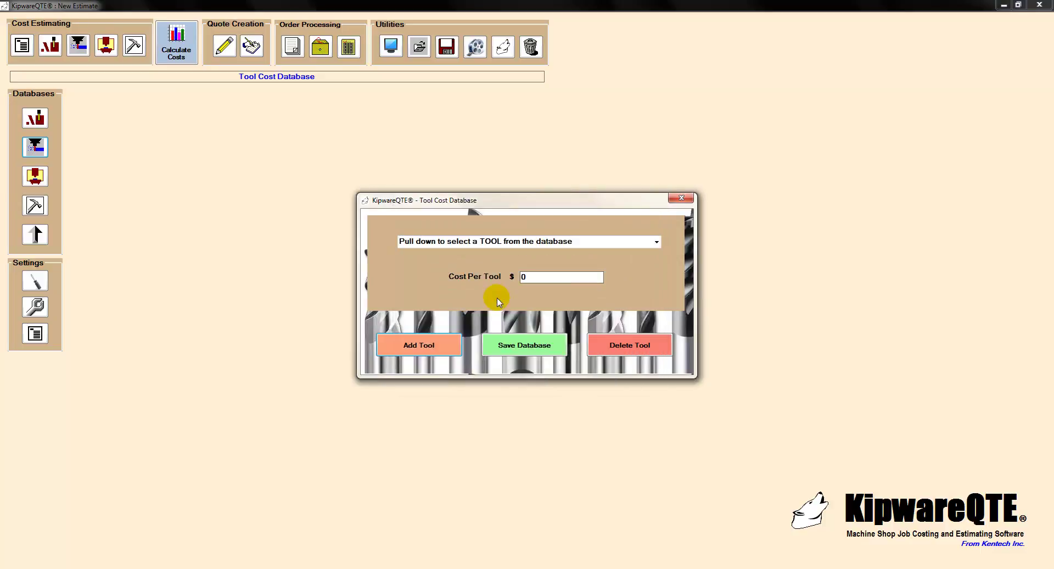
Set the 1/8 Ball Router Bit's cost per tool to $35.00.
click(655, 243)
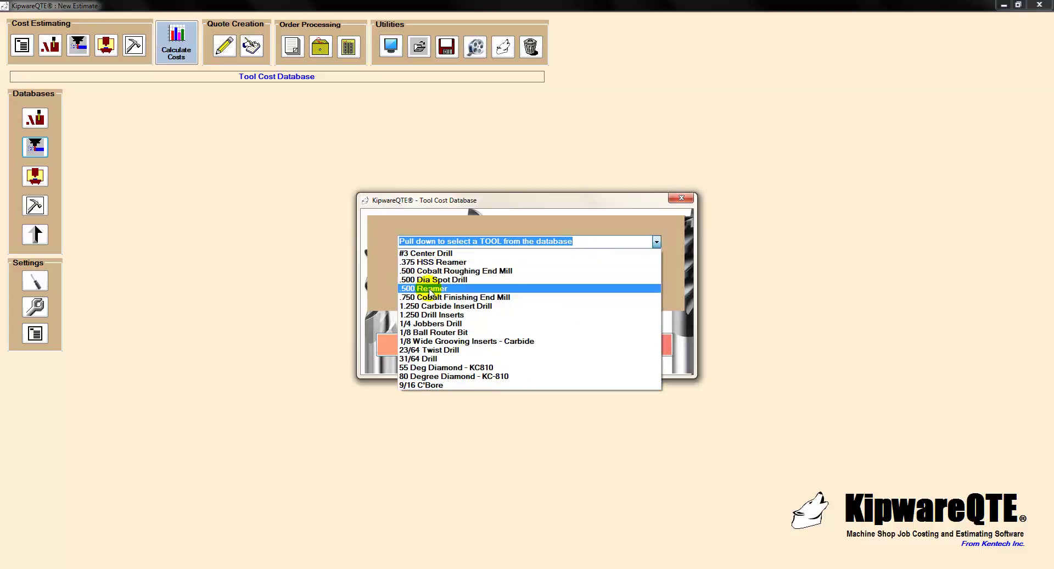
click(431, 332)
click(525, 277)
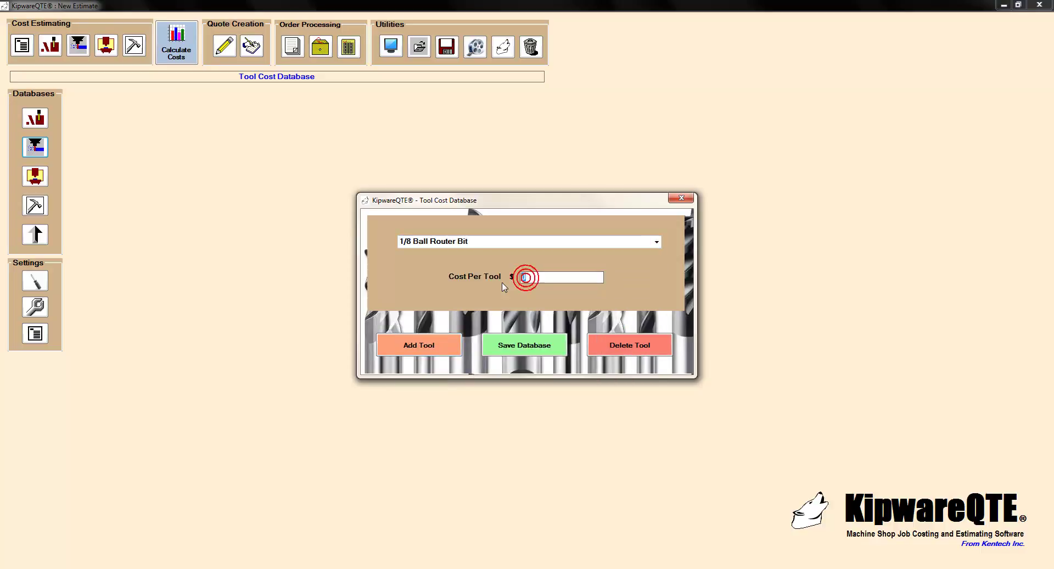
text(35.00)
Add a tool named "1/4 Flat Router Bit" to the tool cost database.
click(445, 347)
click(494, 271)
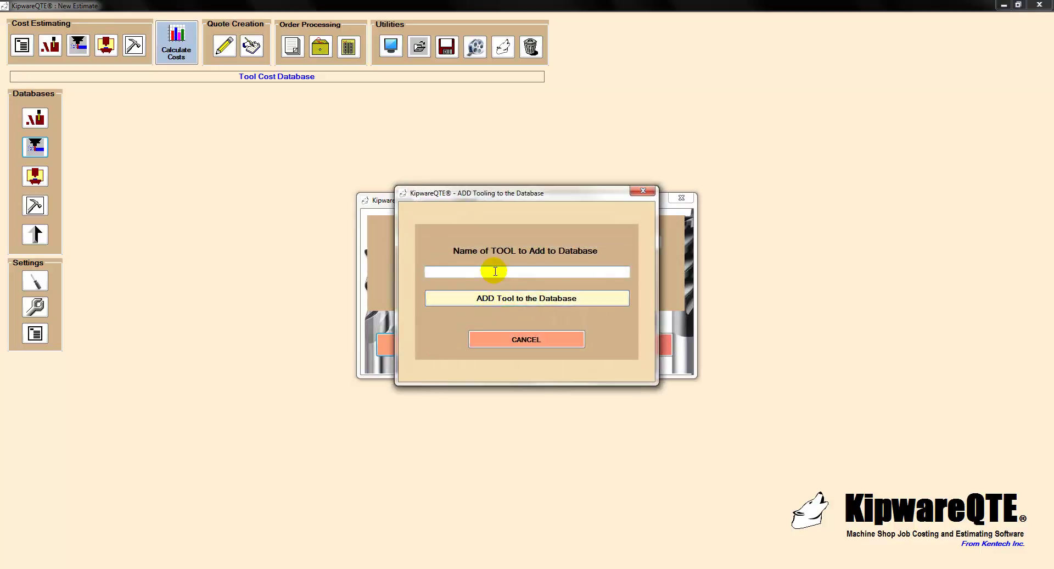
text(1/4)
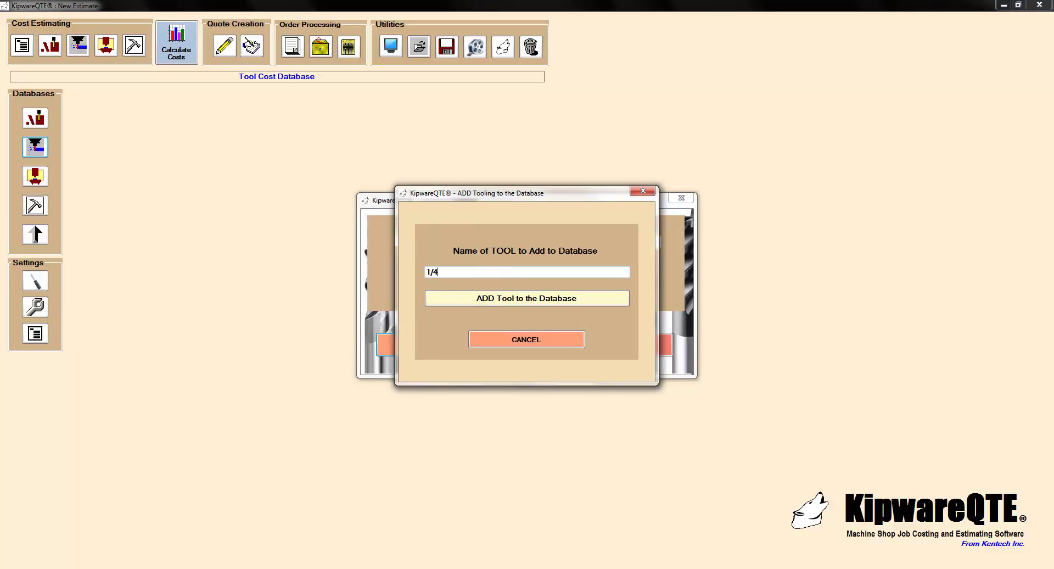
text( Flat Router Bi)
click(501, 308)
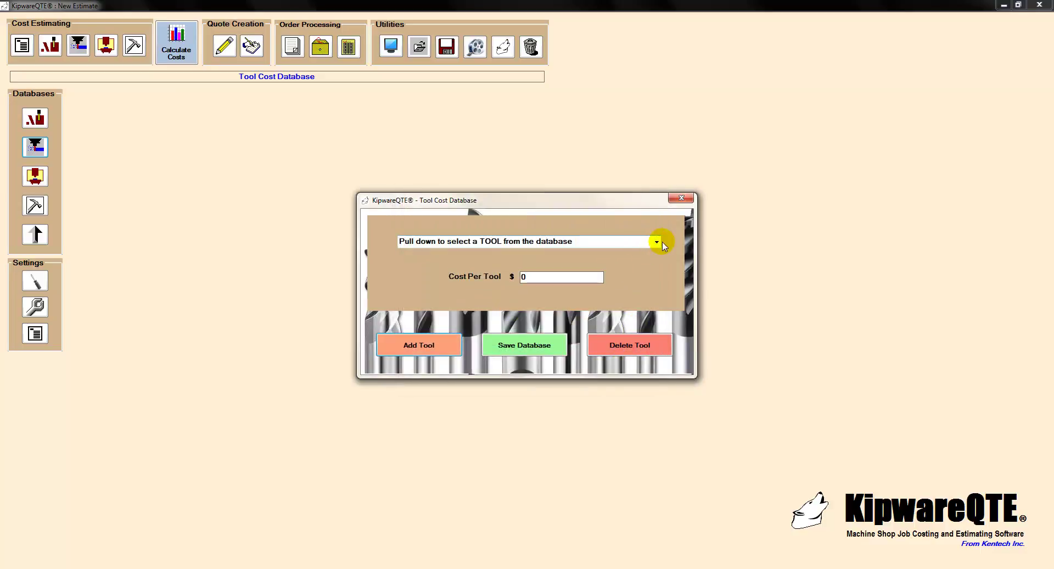
Set the 1/4 Flat Router Bit's cost per tool to $12.53.
click(654, 241)
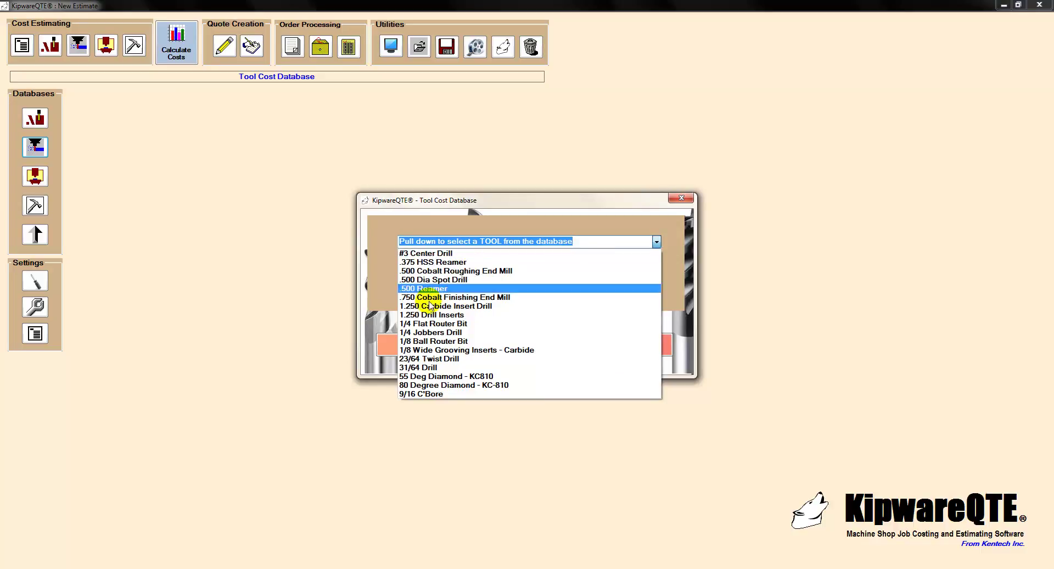
click(425, 324)
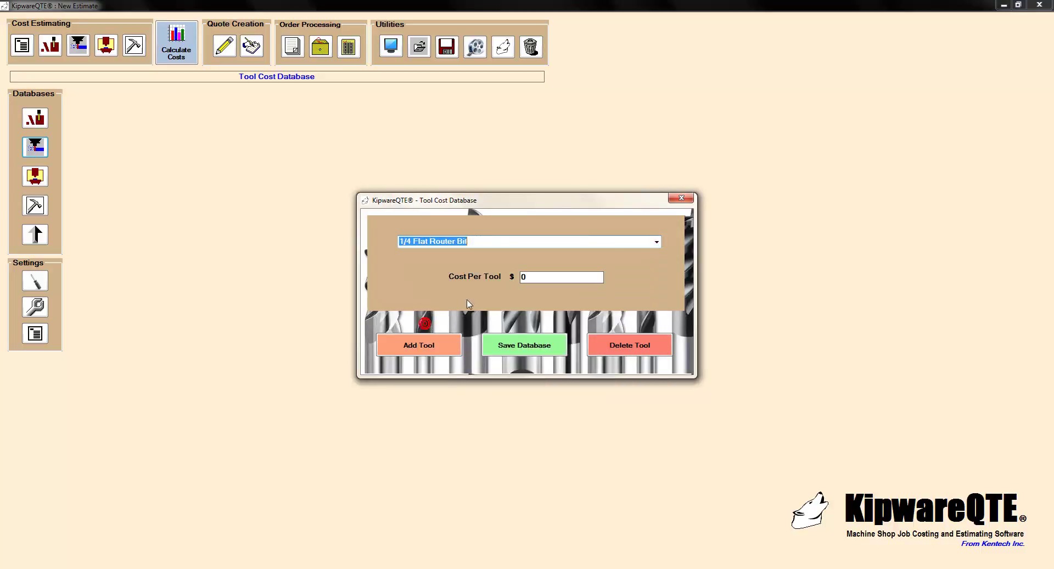
click(537, 276)
text(15)
key(BackSpace)
text(2.53)
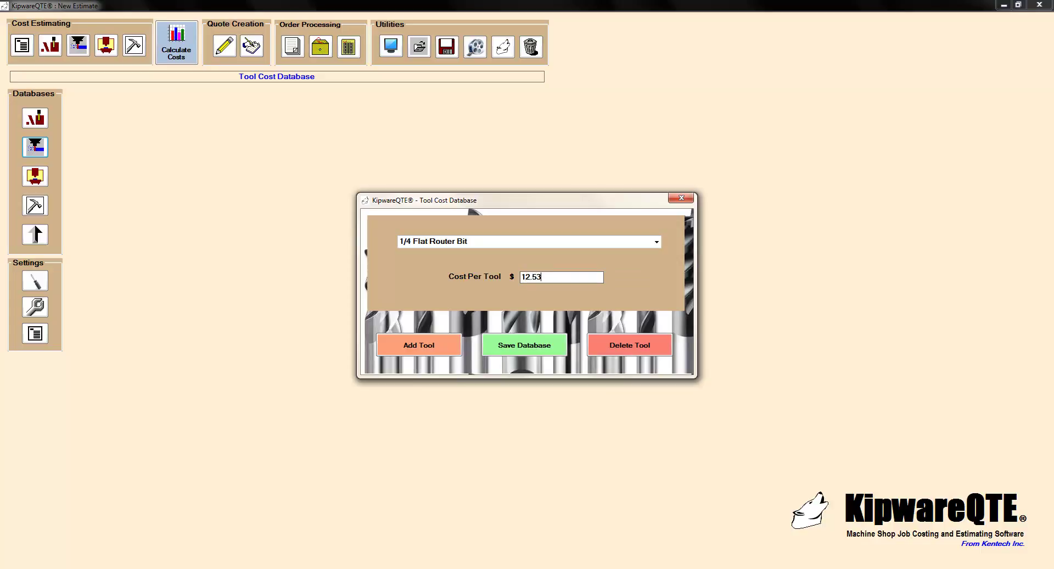
Save and close the tool cost database, and restart KipwareQTE.
click(500, 341)
click(520, 324)
click(553, 324)
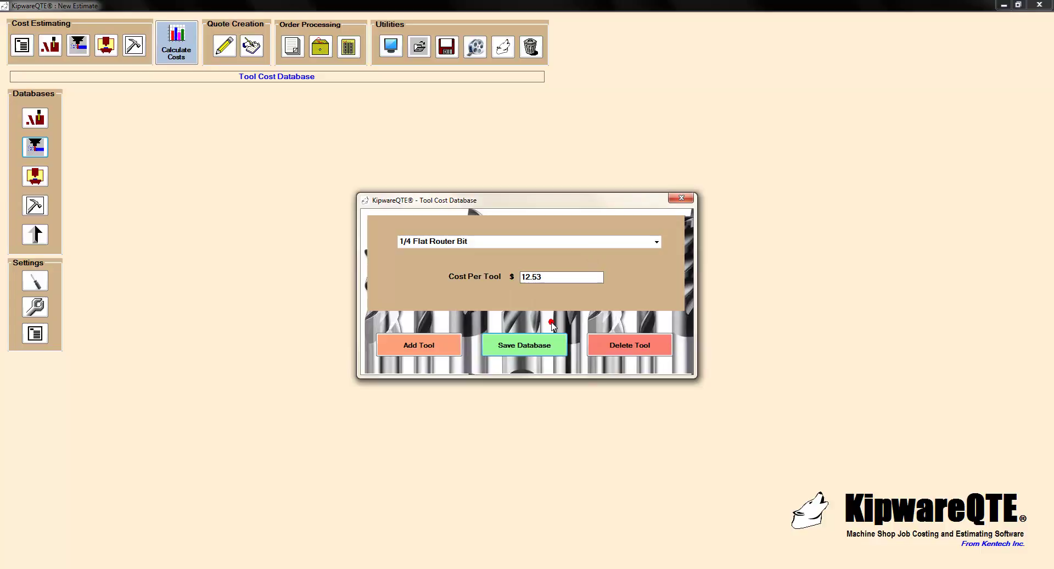
click(681, 197)
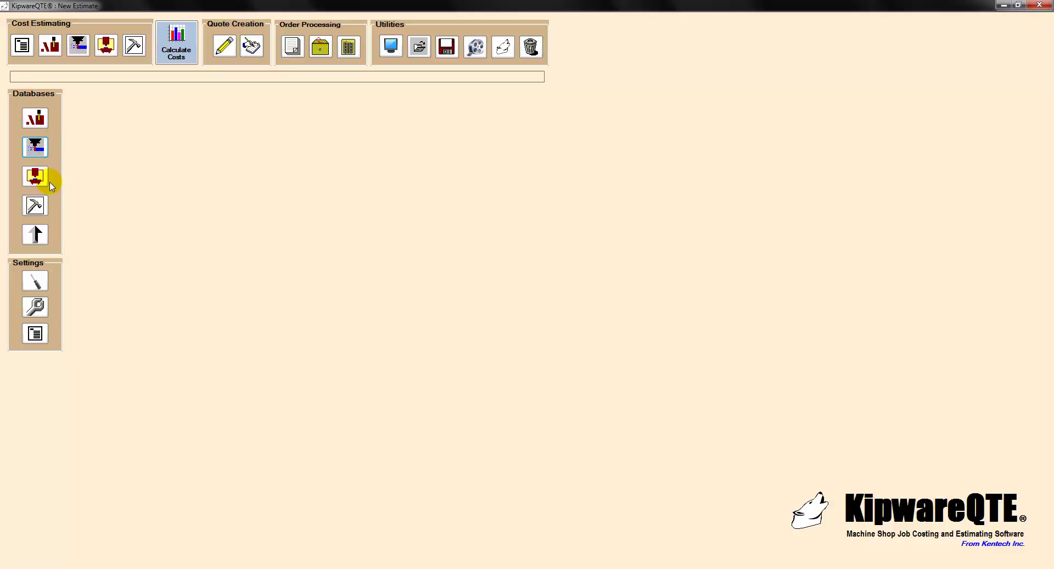
click(1042, 8)
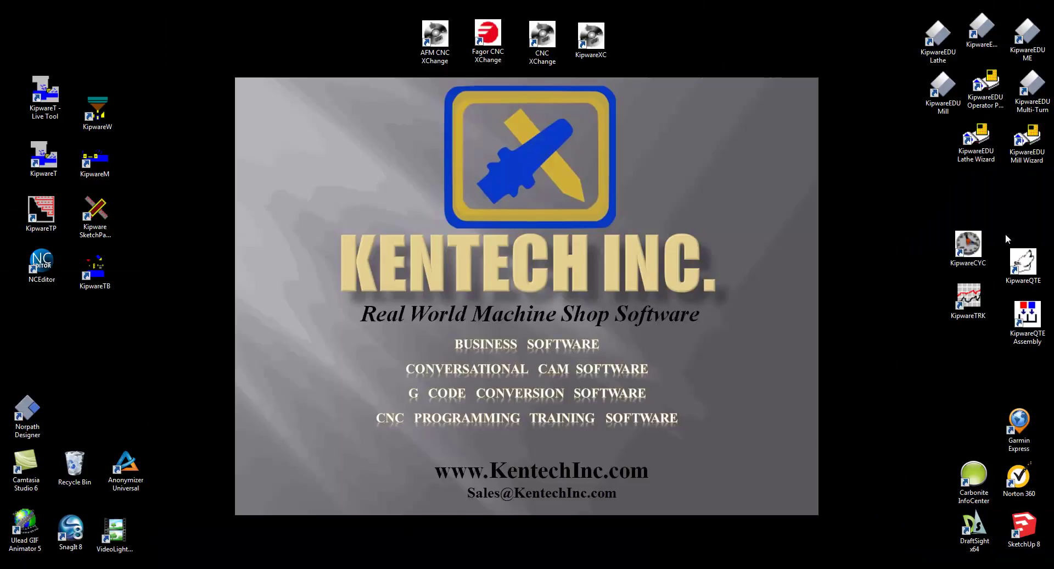
double_click(1015, 254)
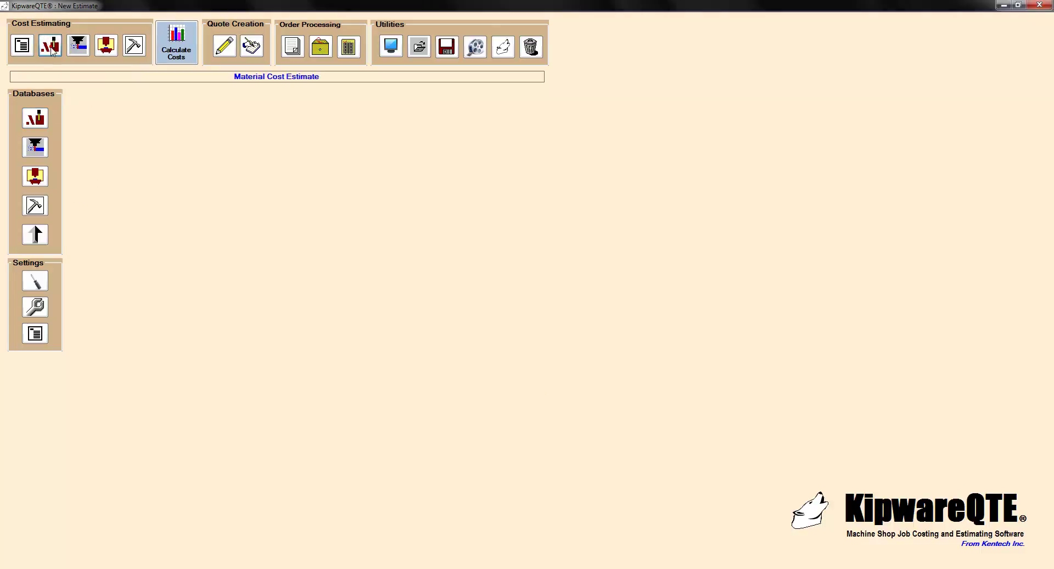
In the material cost estimate, choose OAK - 5.5 x 8' Plank from the database and set the length per part to 12.250 inches.
click(50, 48)
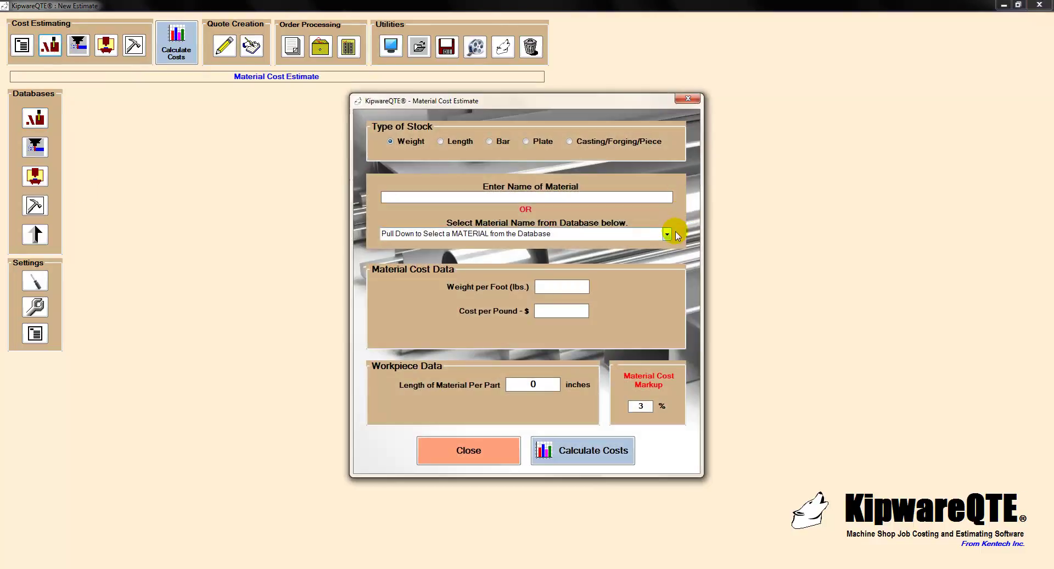
click(667, 235)
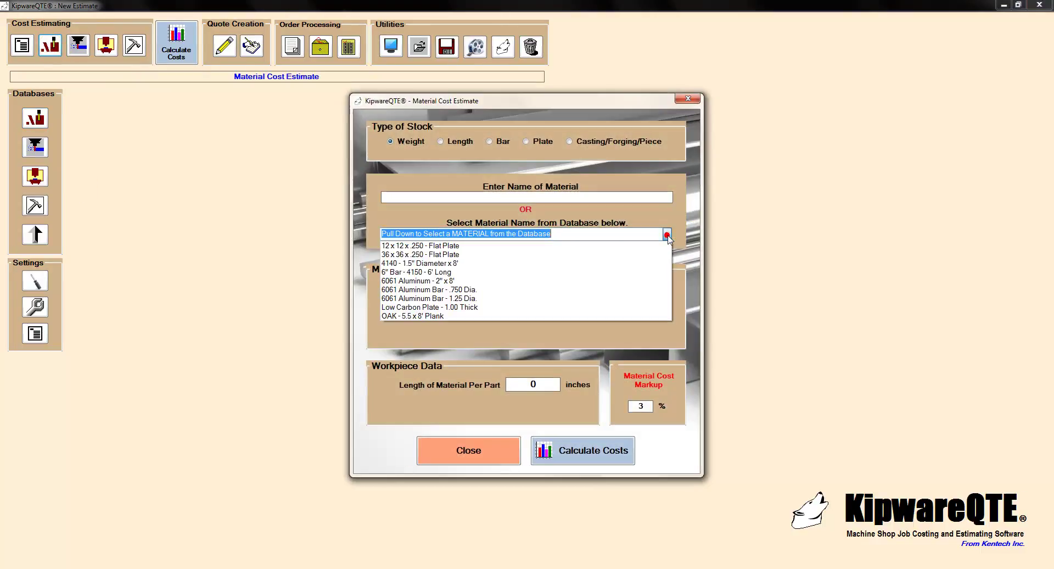
click(444, 316)
click(540, 384)
key(BackSpace)
text(12.250)
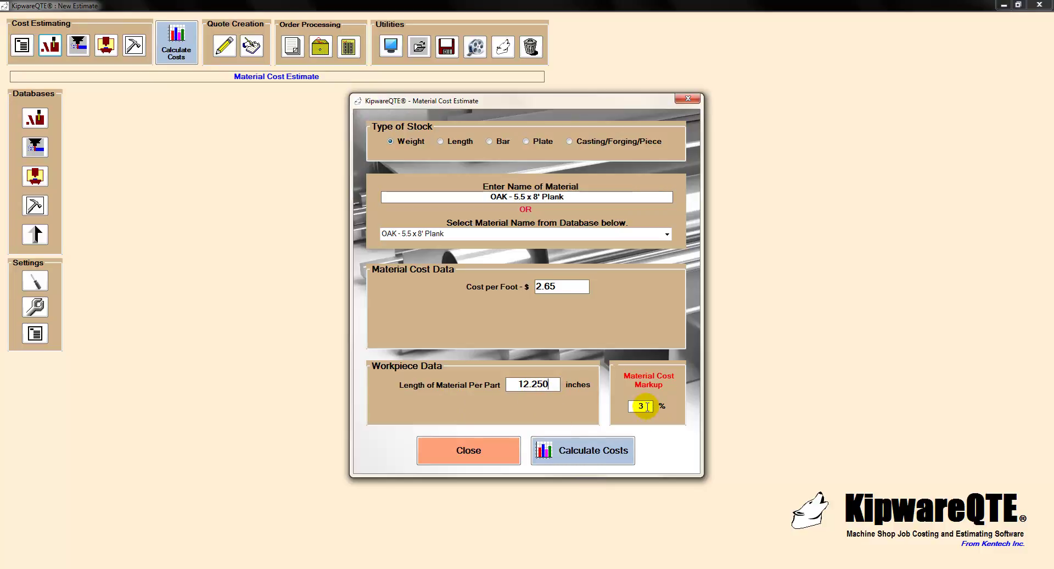
Calculate and review the material costs, and close the material estimate.
click(597, 448)
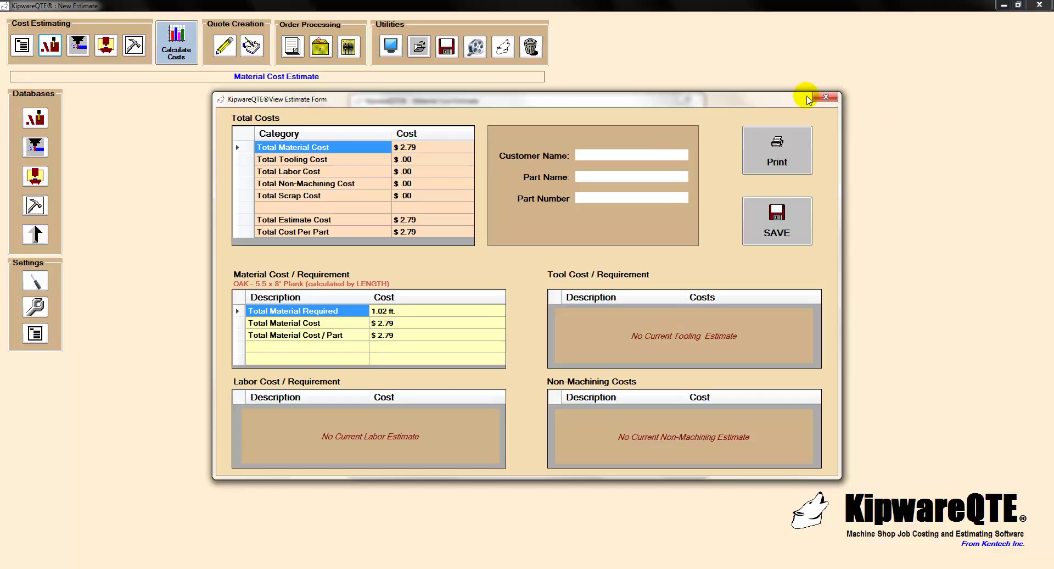
click(824, 97)
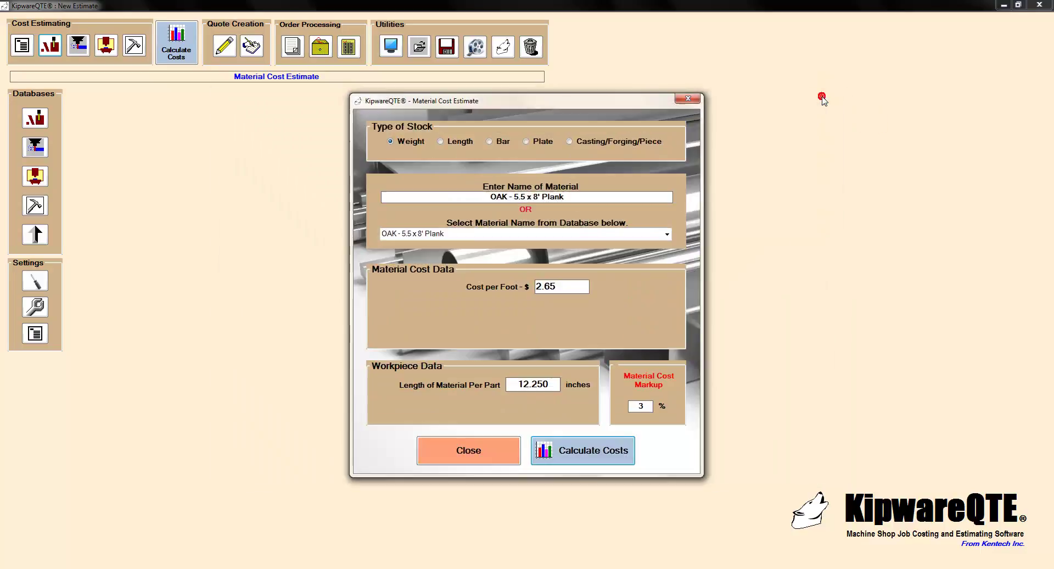
click(687, 98)
Add the 1/4 Flat Router Bit to the tooling estimate as tool 1 with an estimated tool life of 6.0 pieces.
click(78, 45)
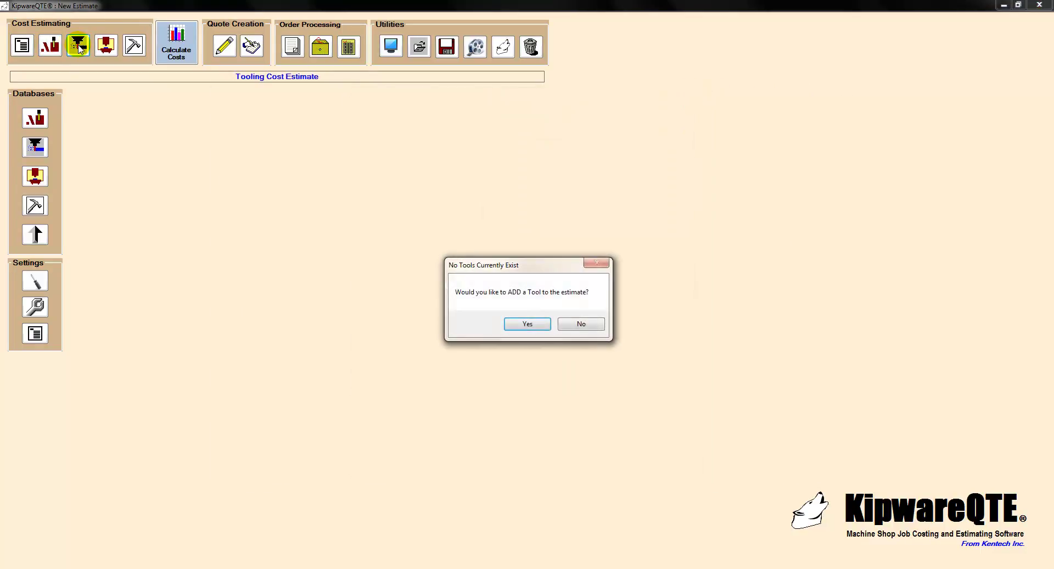
click(544, 326)
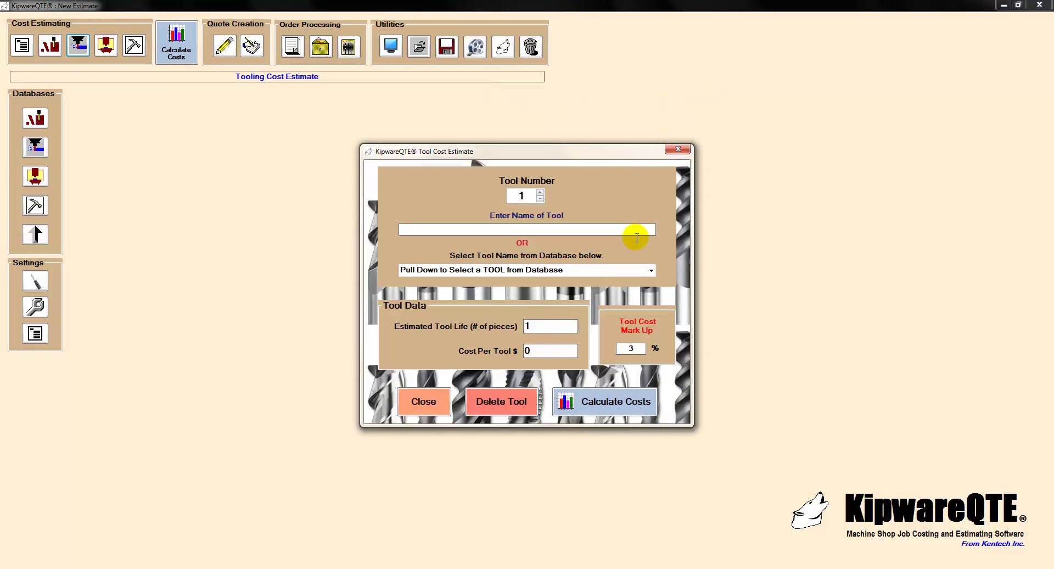
click(651, 271)
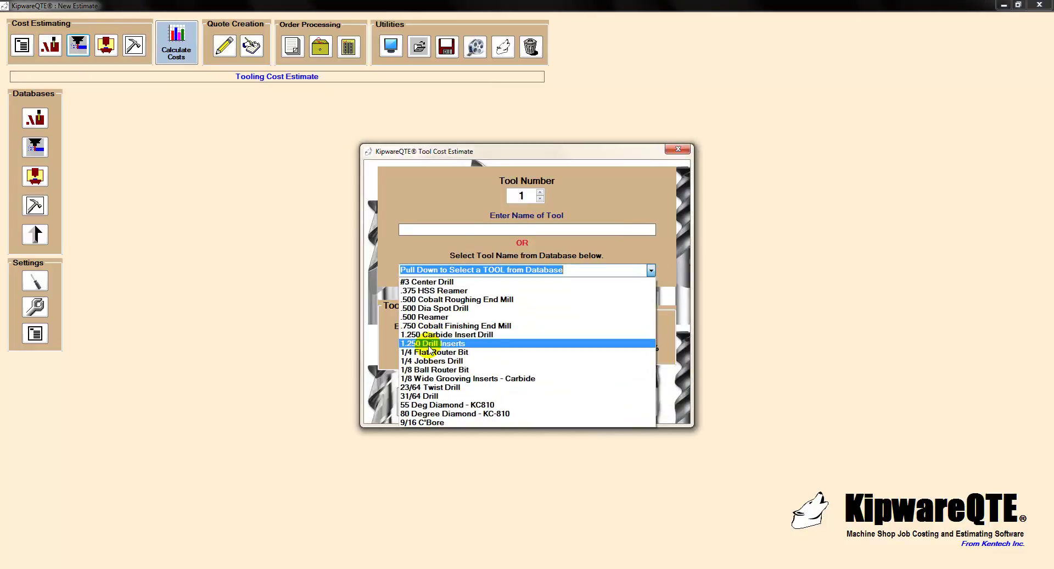
click(435, 352)
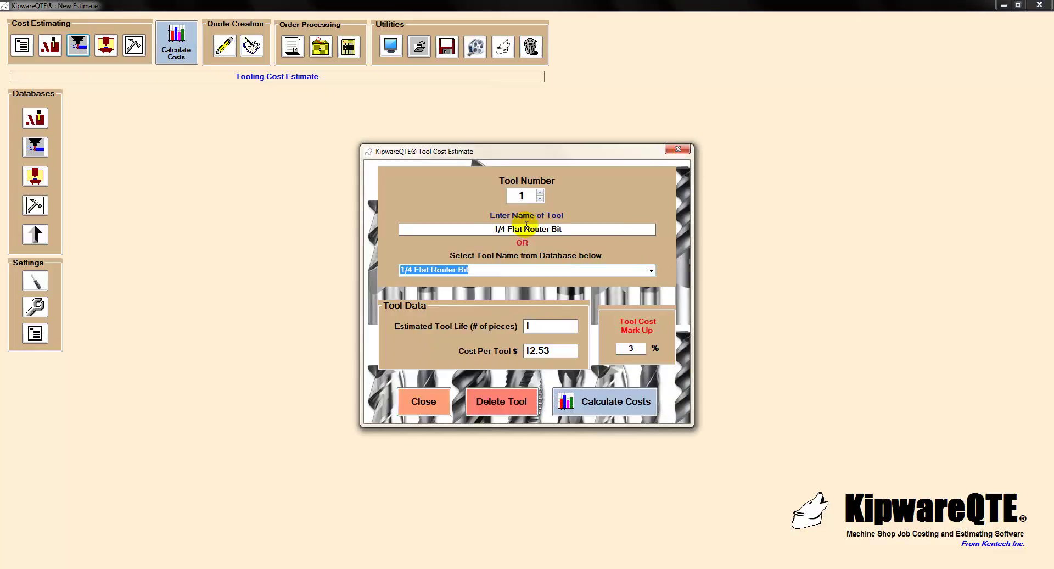
click(527, 326)
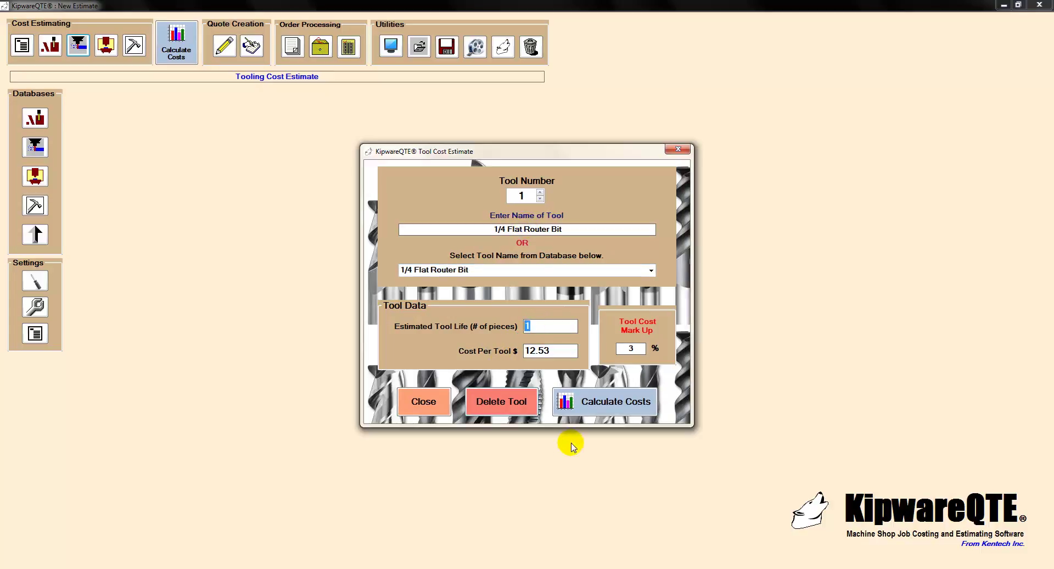
text(6.0)
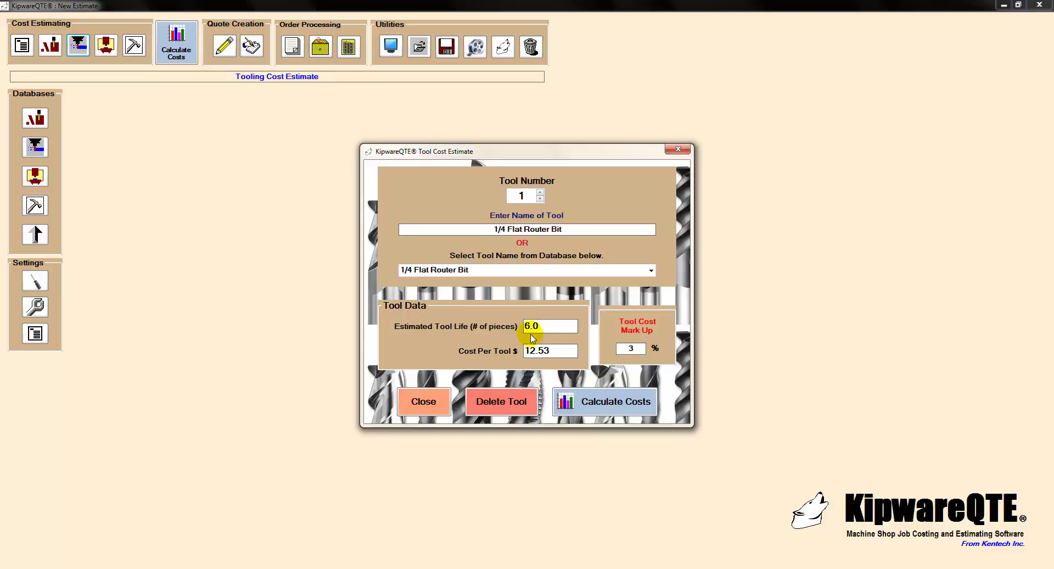
Add the 1/8 Ball Router Bit as tool 2 with an estimated tool life of 12 pieces.
click(540, 193)
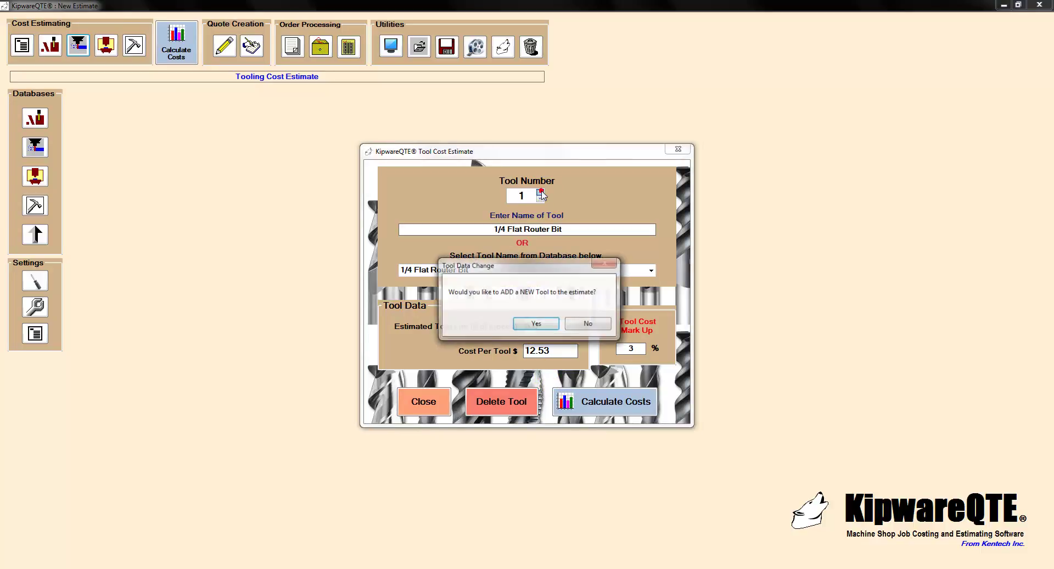
click(535, 325)
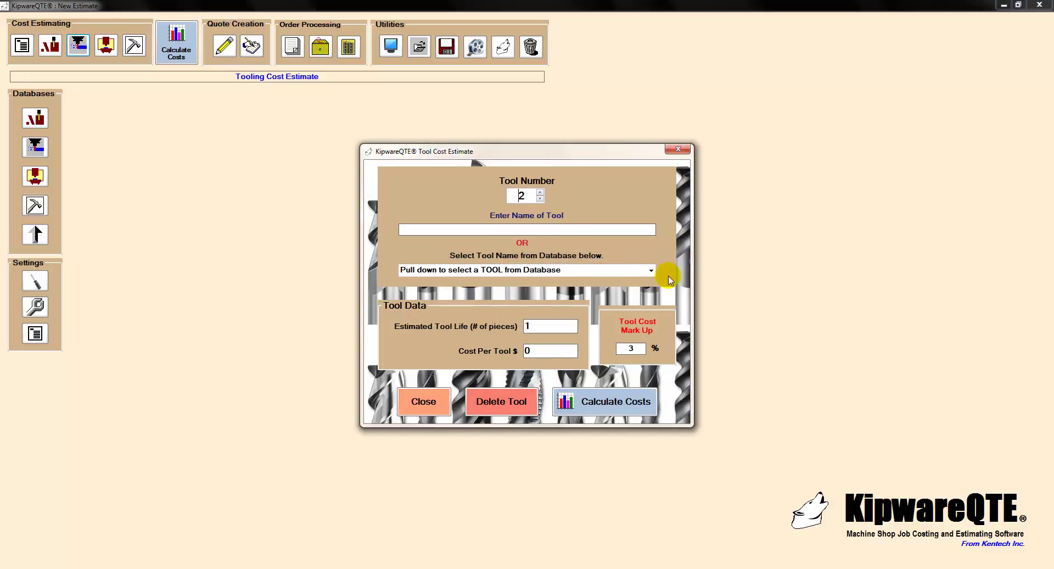
click(651, 271)
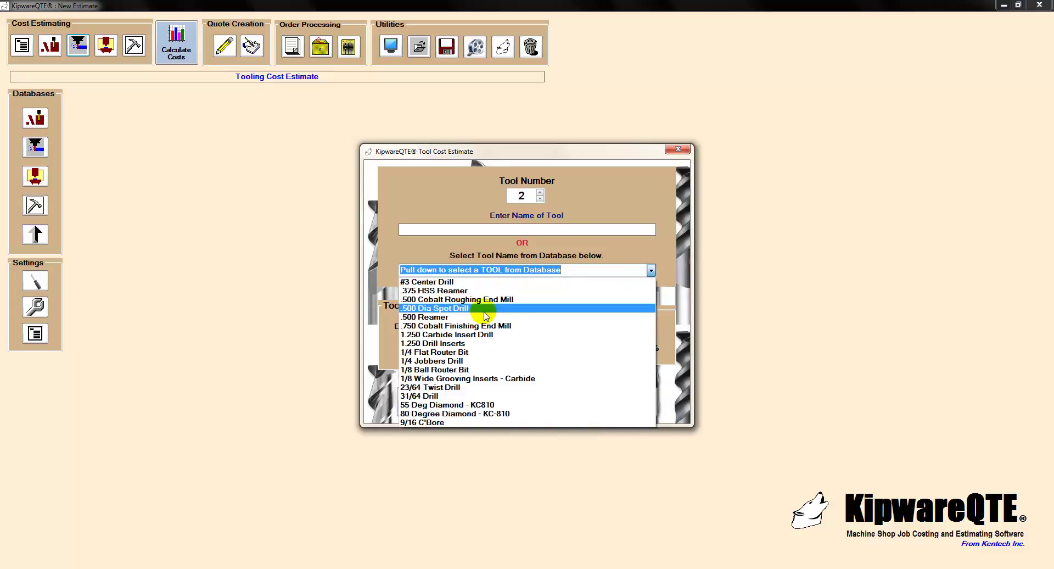
click(451, 370)
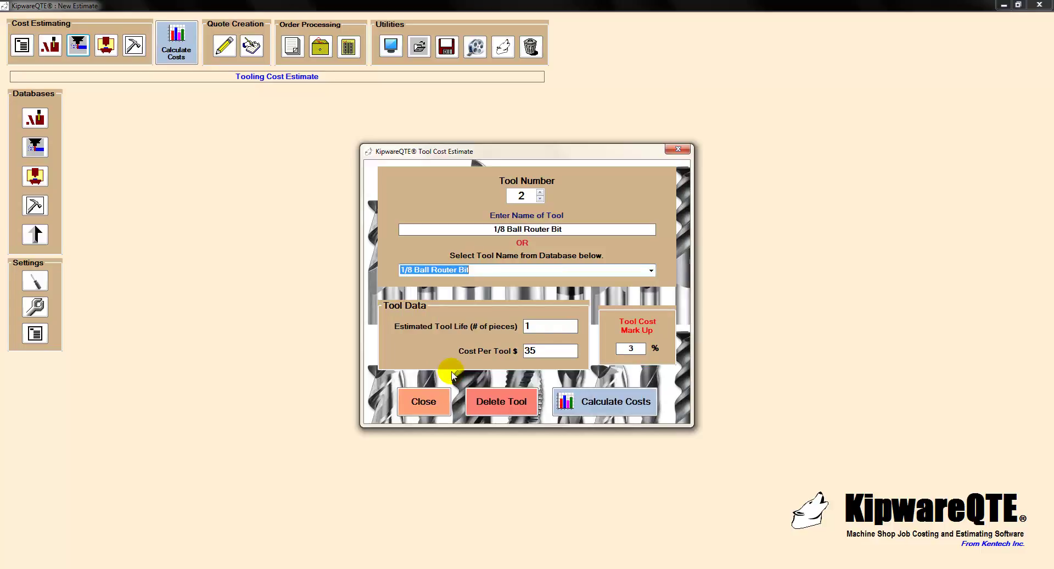
click(535, 326)
text(12)
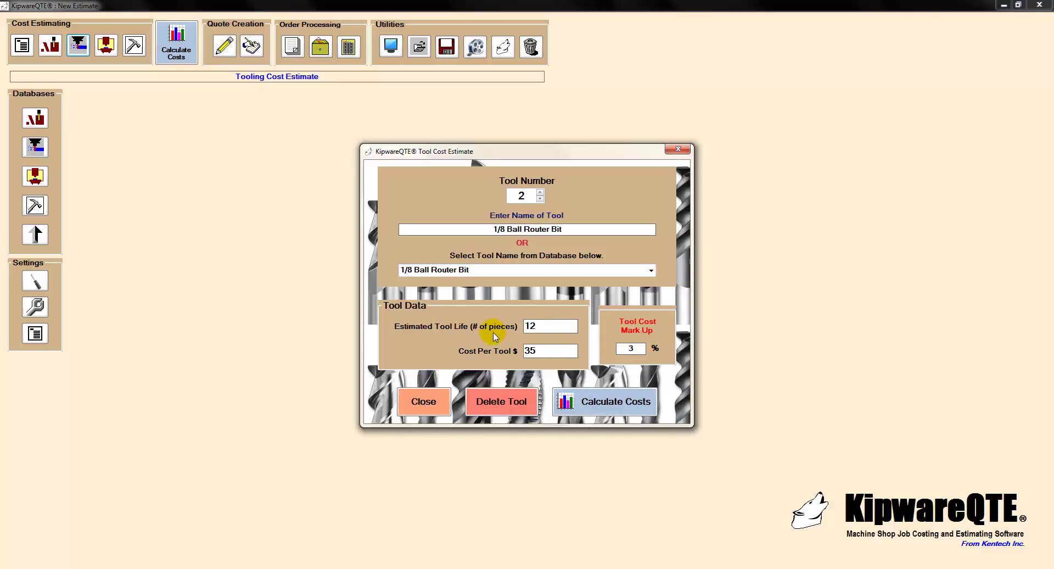
Calculate and review the costs including tooling, and close the tool cost estimate.
click(601, 399)
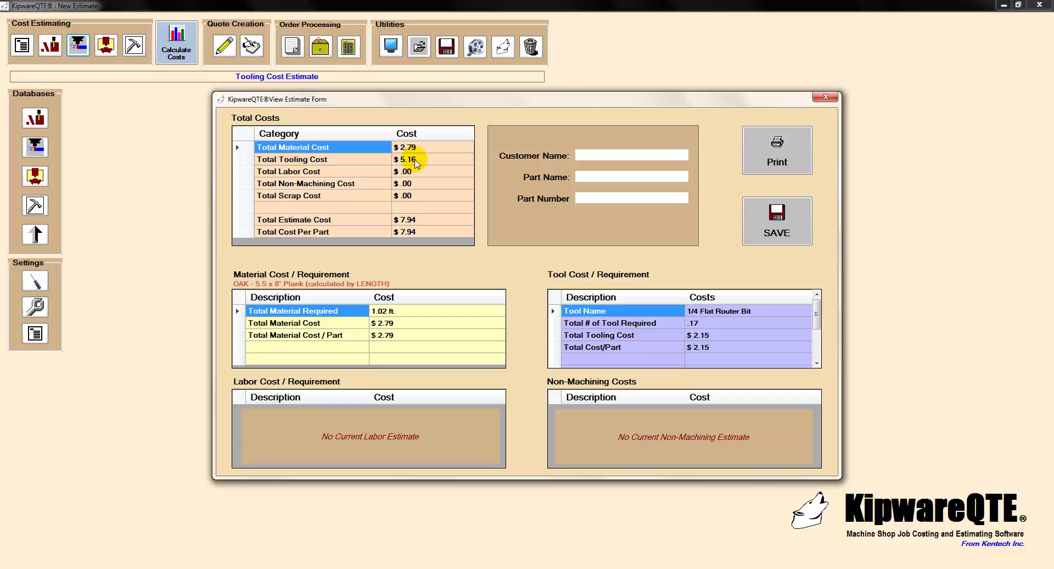
click(827, 98)
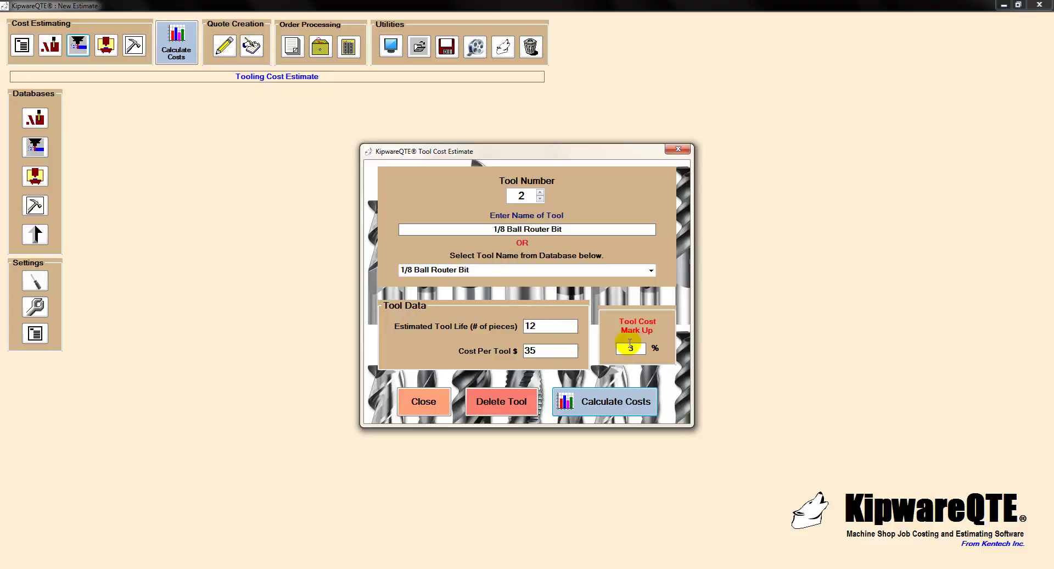
click(678, 148)
Add the X-Carve Router work center from the database as operation 1 of the labor cost estimate.
click(106, 55)
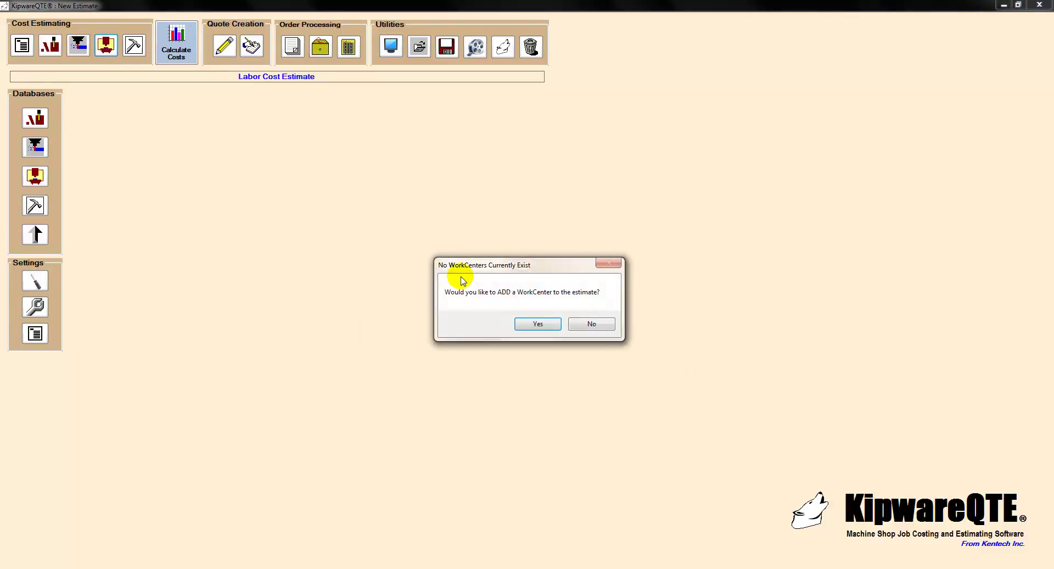
click(538, 325)
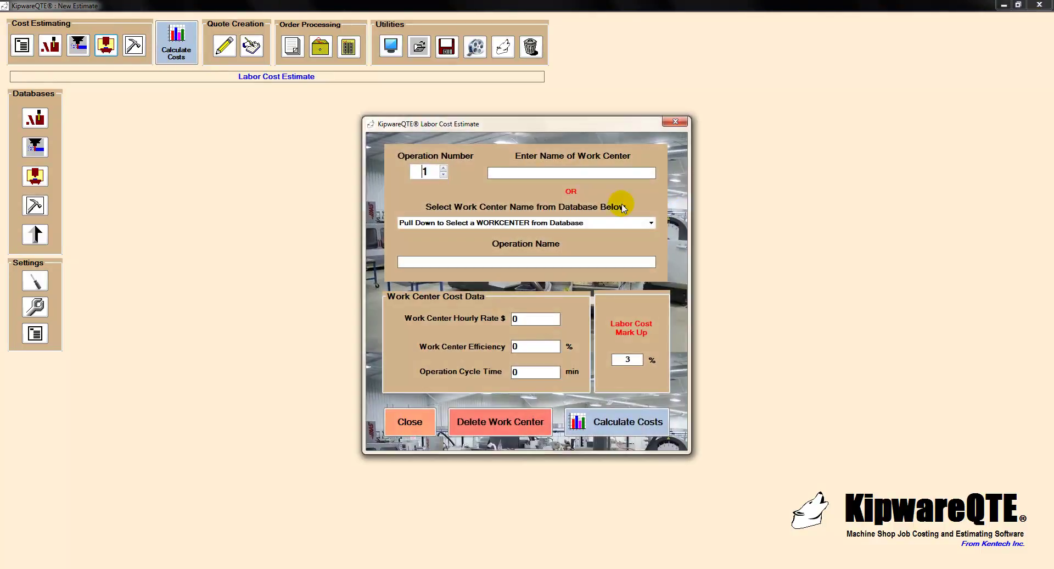
click(651, 222)
click(652, 222)
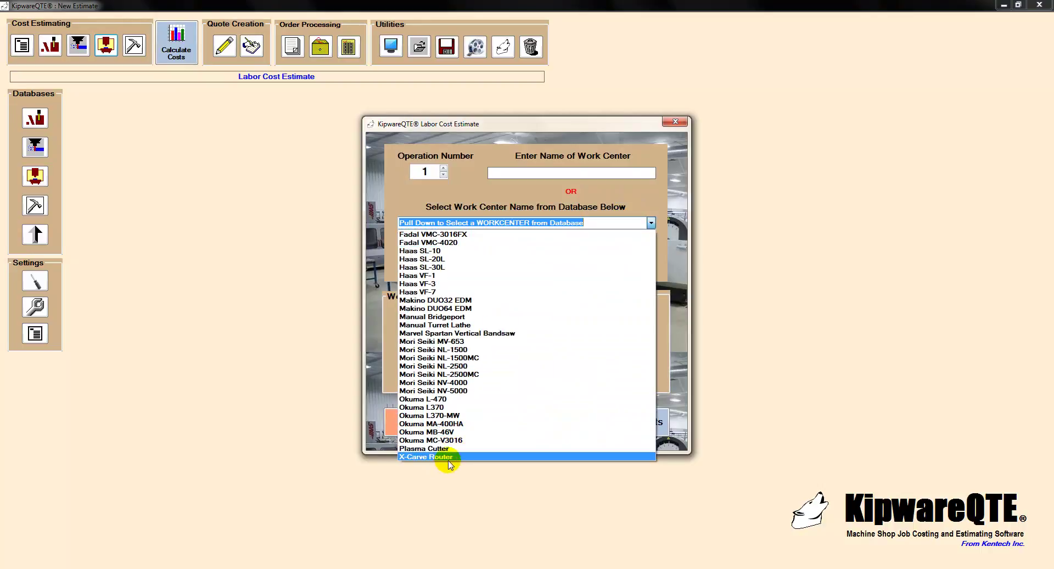
click(451, 459)
Name operation 1 "Rough 3D Contour" and set its cycle time to 20 minutes.
click(541, 262)
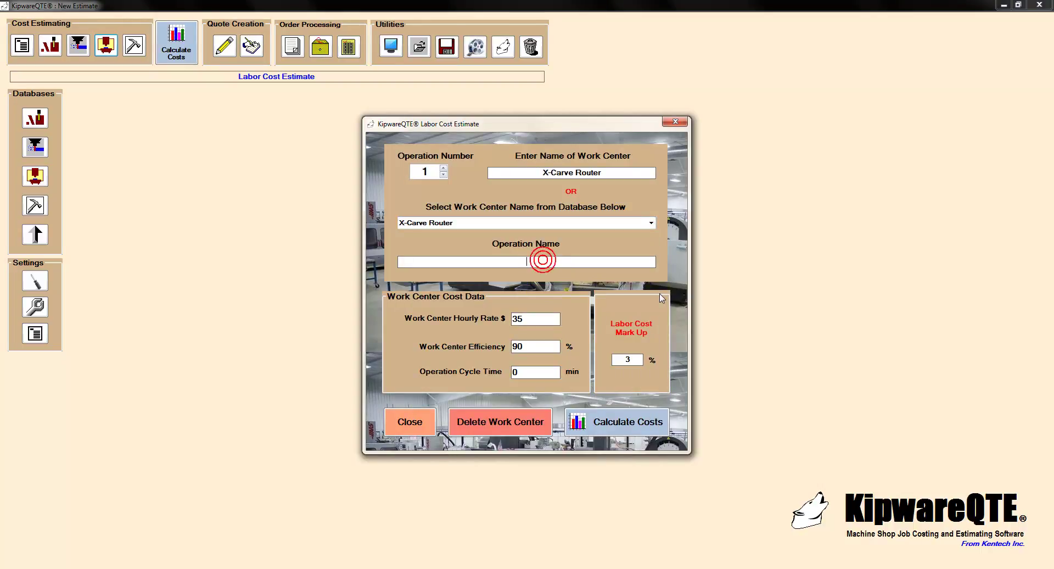
text(Rough)
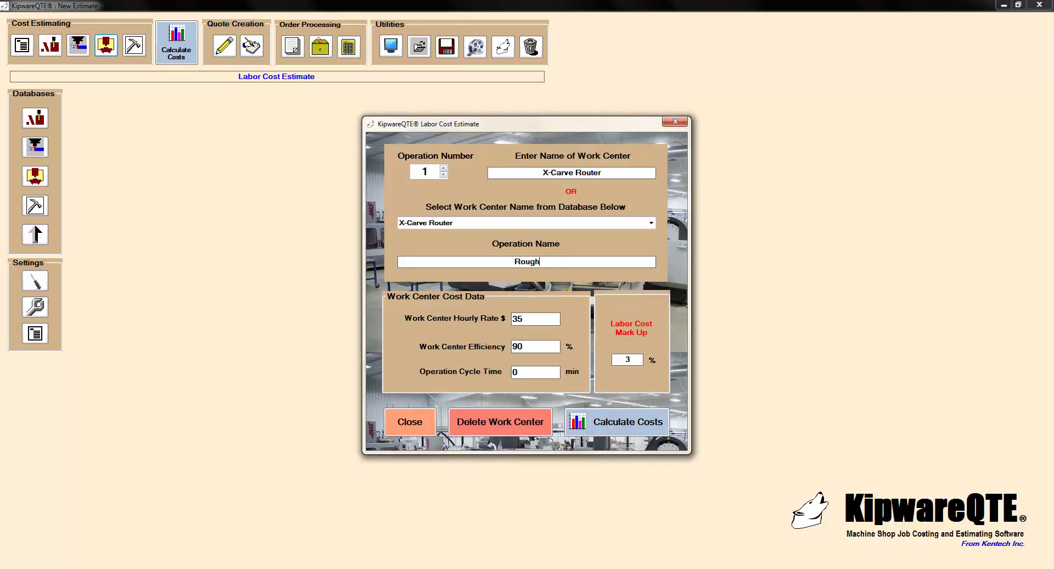
text( 3D Contour)
click(517, 372)
double_click(517, 371)
text(20)
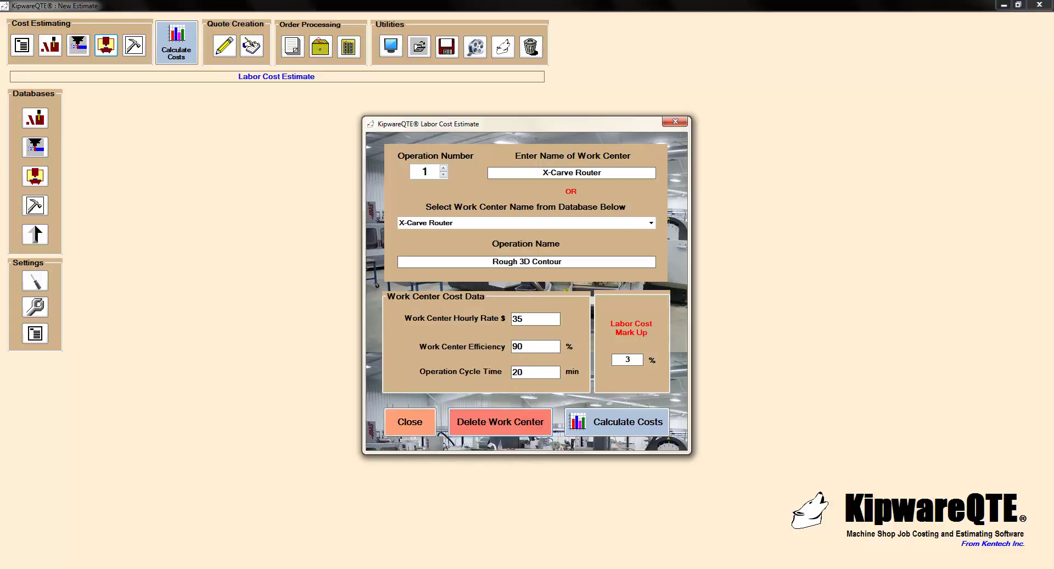
Add operation 2 to the labor estimate using the X-Carve Router work center.
click(444, 169)
click(554, 323)
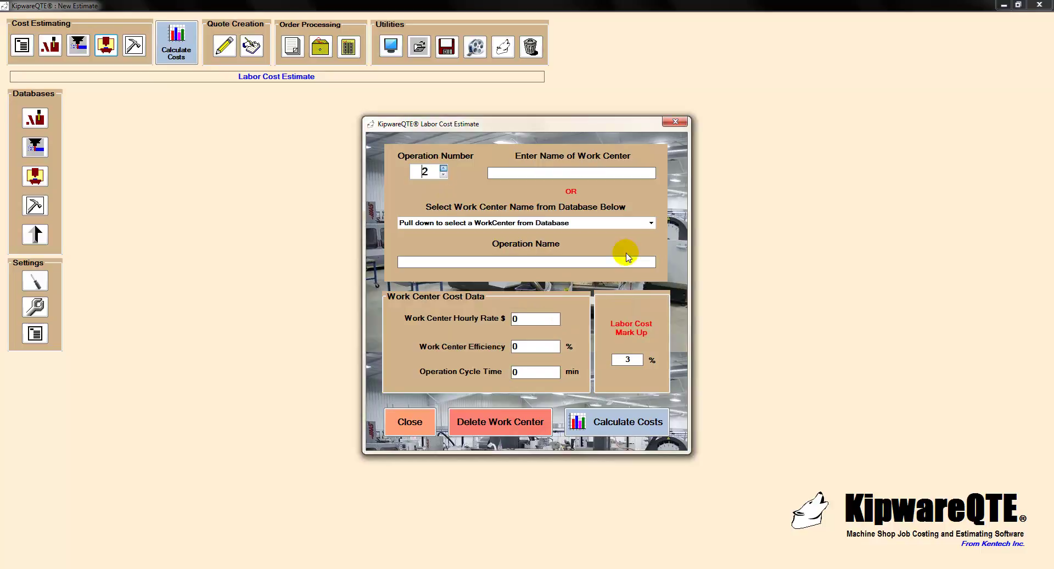
click(650, 223)
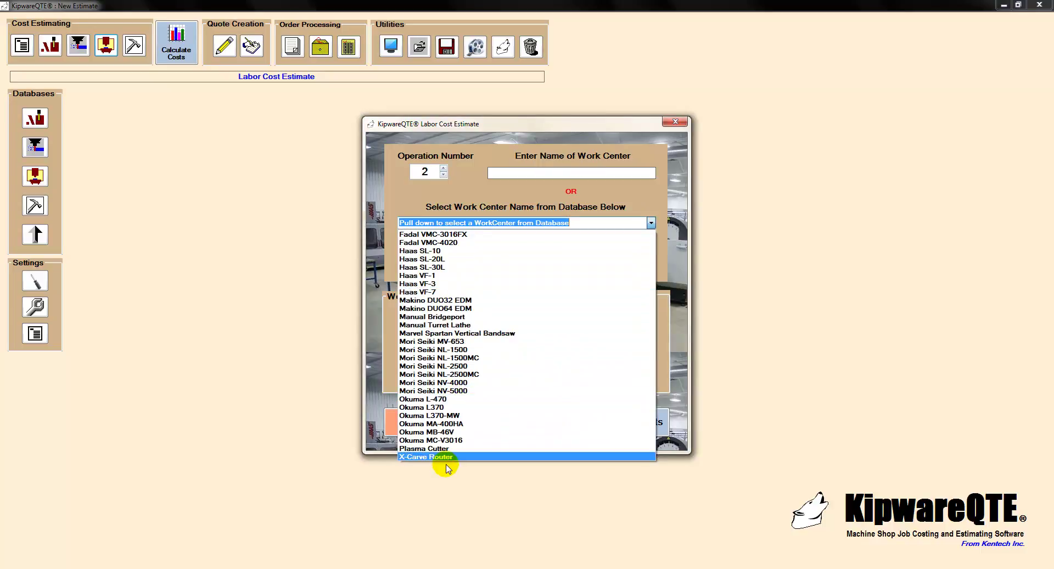
click(448, 461)
Name operation 2 "Finish 3D Contour" and set its cycle time to 45.0 minutes.
click(560, 262)
text(Finsih)
key(BackSpace)
key(BackSpace)
key(BackSpace)
text(ish 3D Contour)
click(525, 373)
text(45.0)
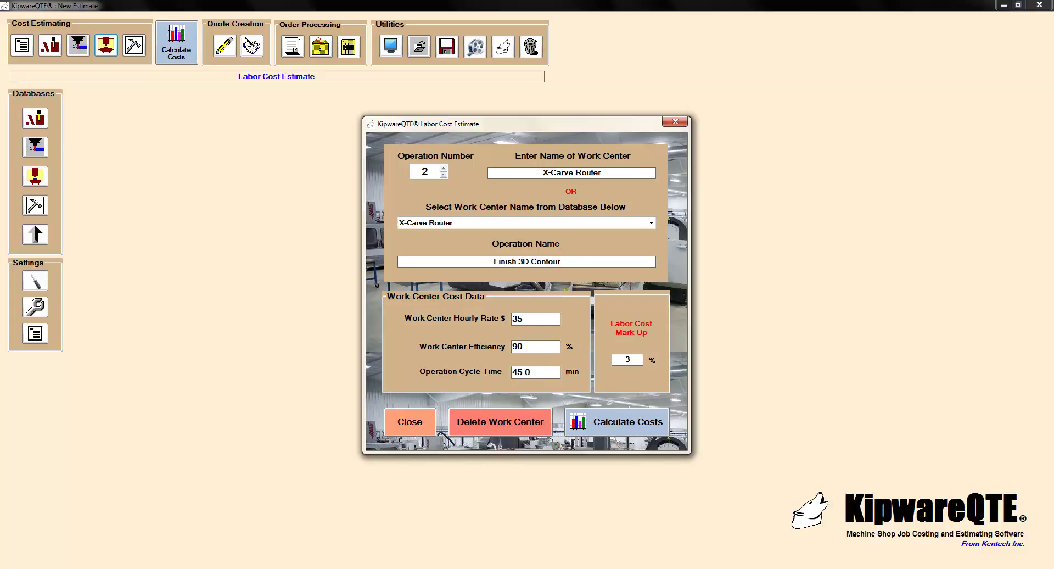
Calculate and review the costs including labor, and close the labor cost estimate.
click(643, 422)
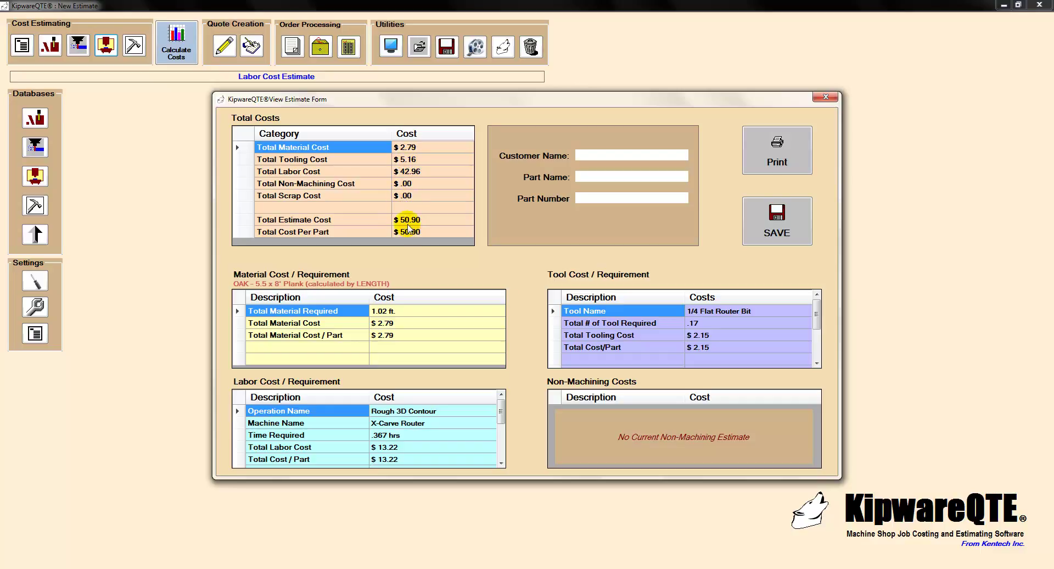
click(825, 96)
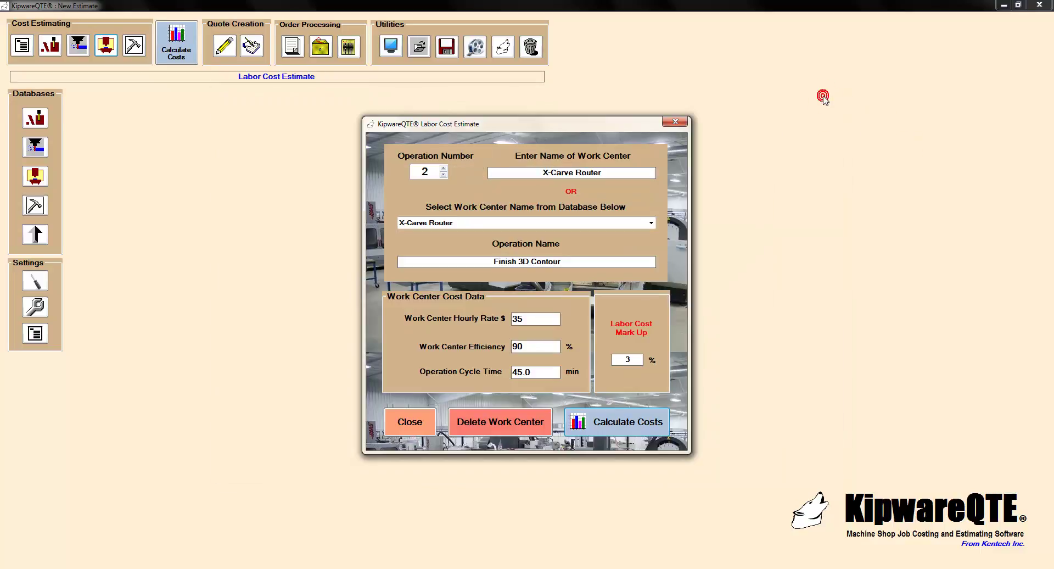
click(675, 120)
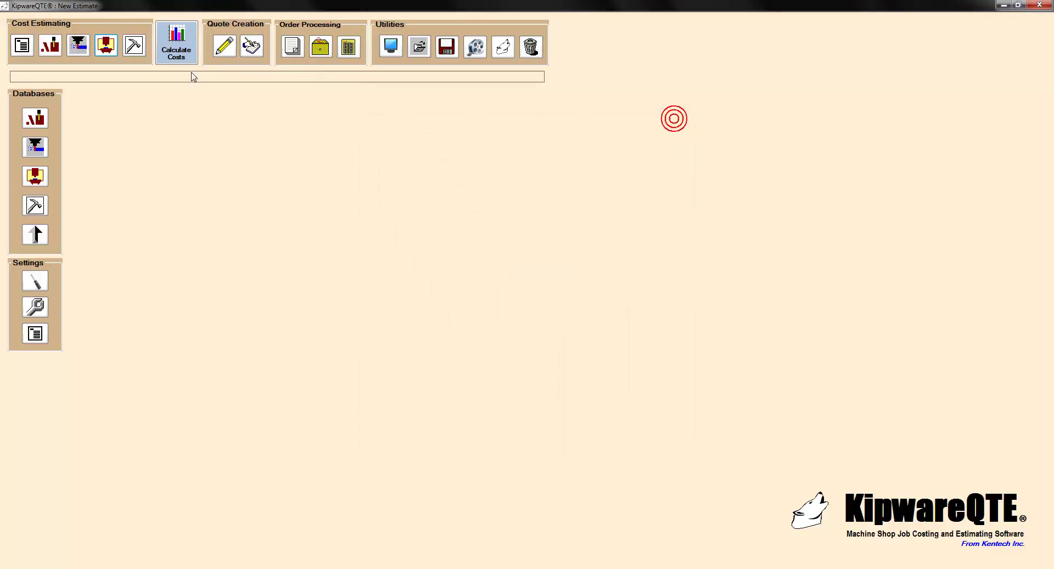
Open the non-machining cost estimate and set programming and set-up to .16 hours each at an hourly rate of $15.0.
click(134, 47)
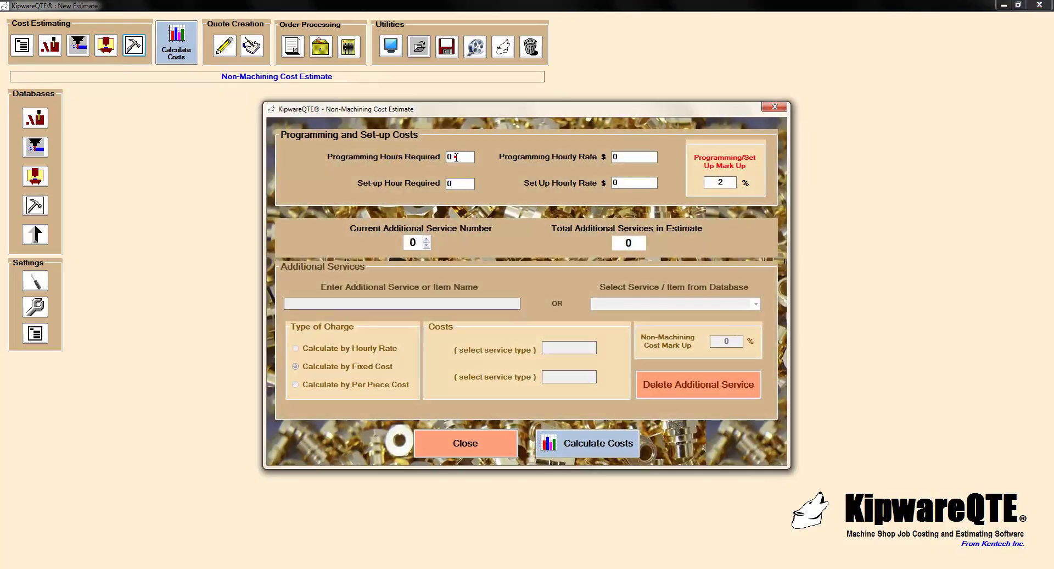
text(.16)
Add an additional service named "Sanding", calculated by hourly rate with .16 hours required.
click(427, 239)
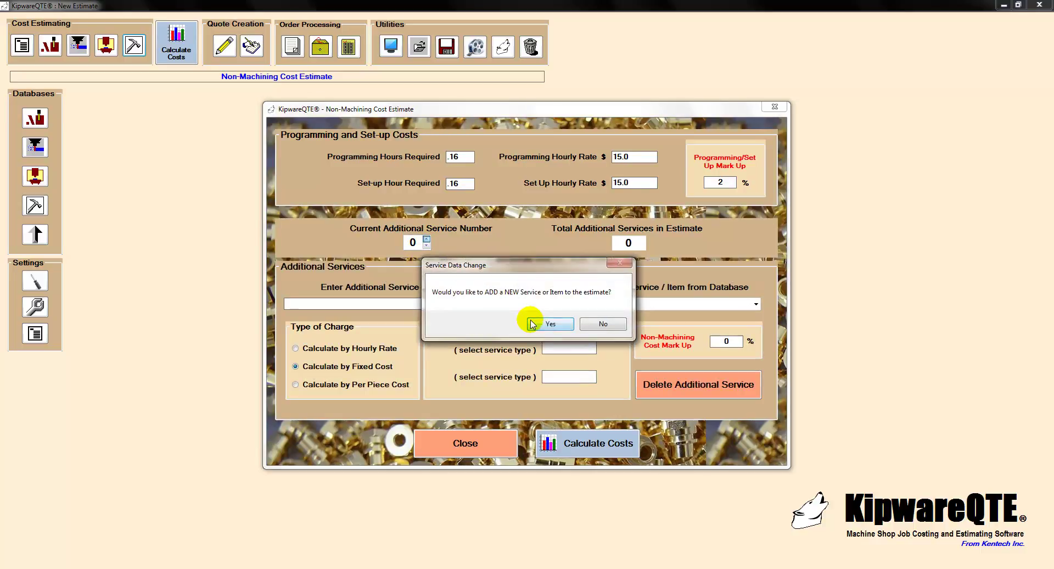
click(549, 324)
click(454, 301)
text(Sanding)
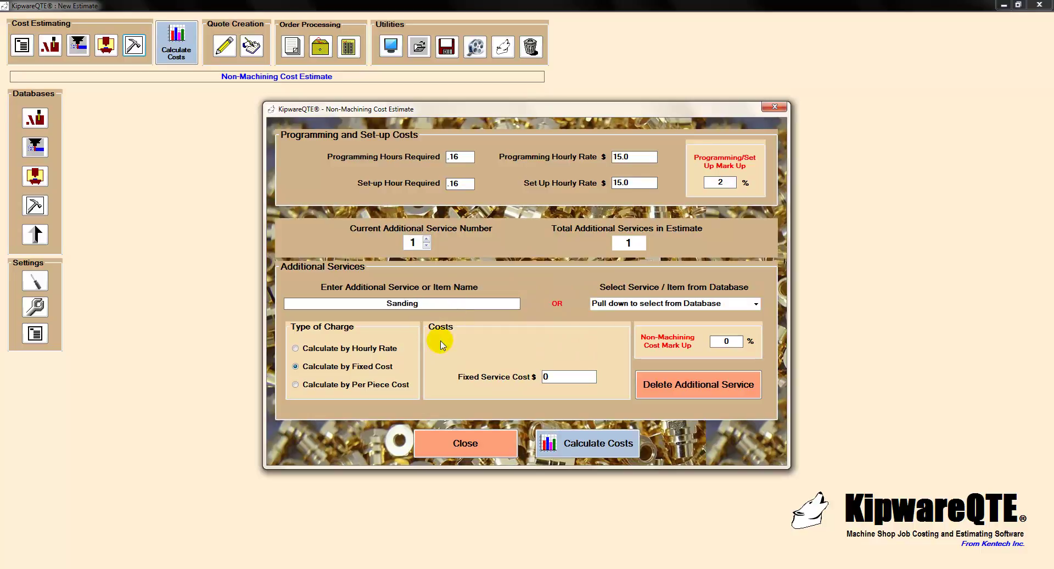
click(361, 348)
click(553, 347)
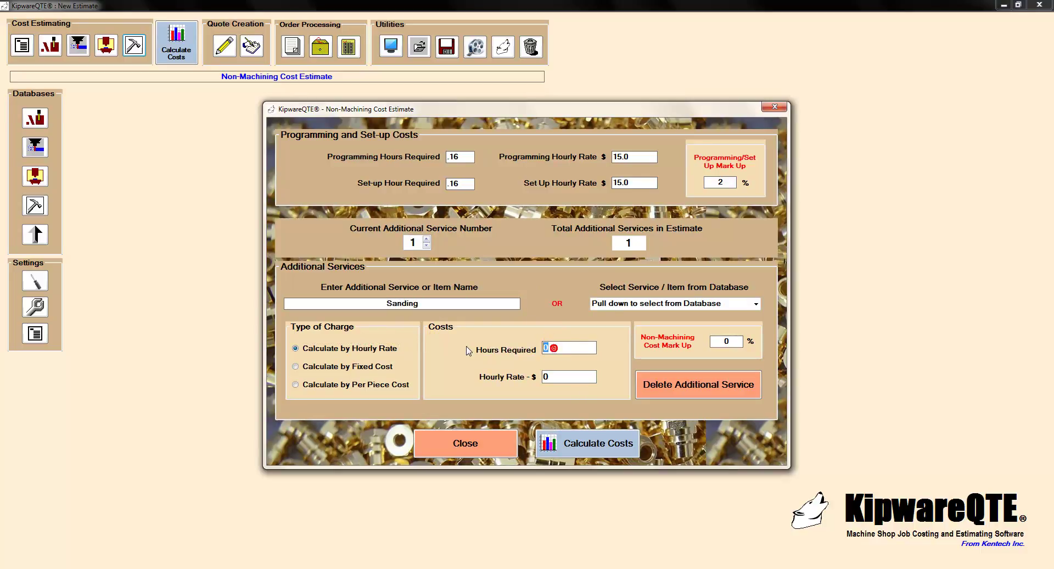
text(.16)
Add a second additional service to the non-machining estimate and name it "Finishing".
click(427, 240)
click(546, 324)
click(427, 303)
text(Finishing)
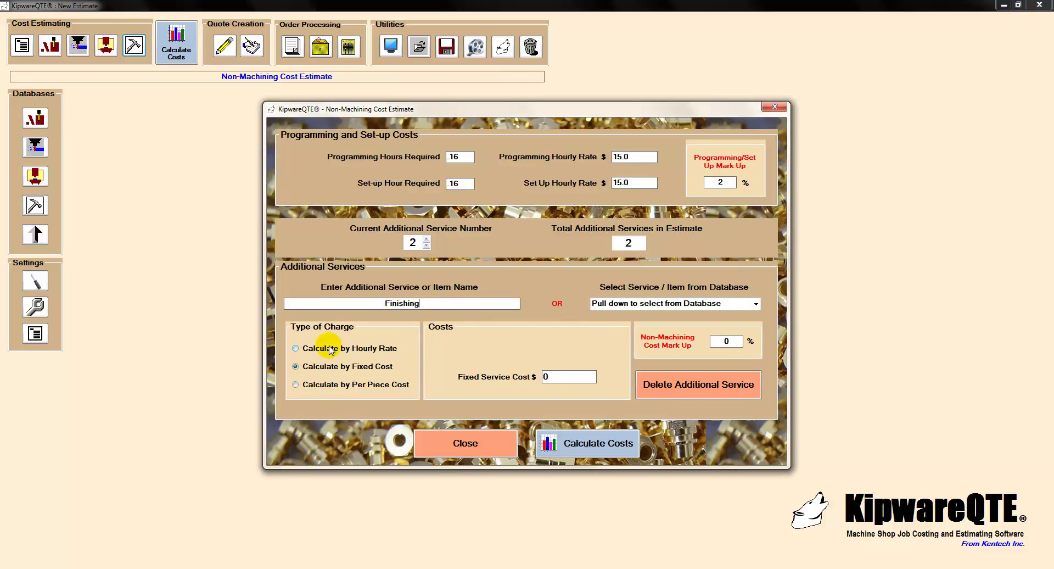
Calculate the Finishing service by hourly rate with .250 hours at $20.0, and set the non-machining cost mark-up to 3.0%.
click(331, 349)
click(578, 351)
text(.)
click(568, 376)
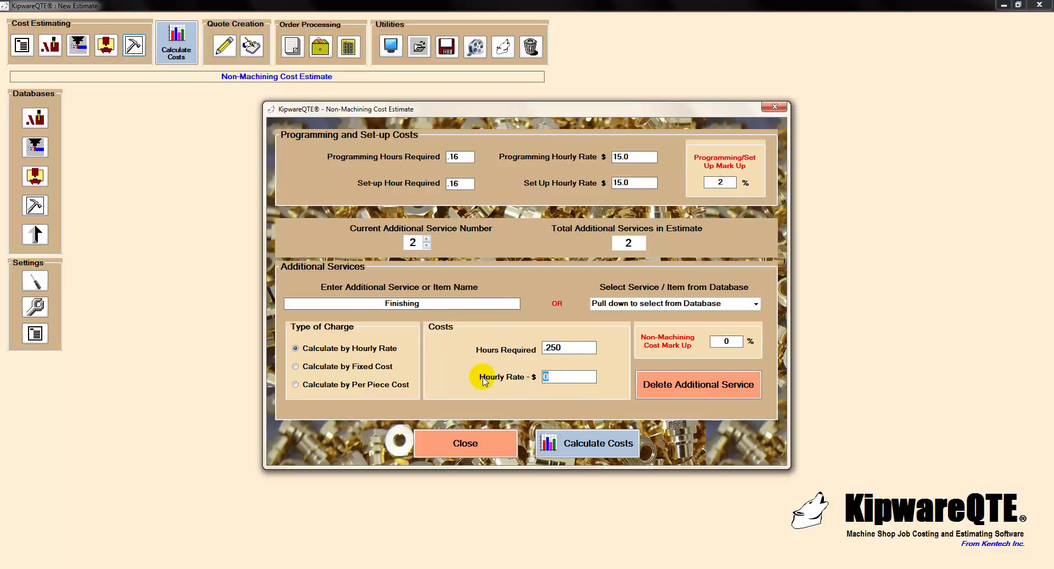
text(20.0)
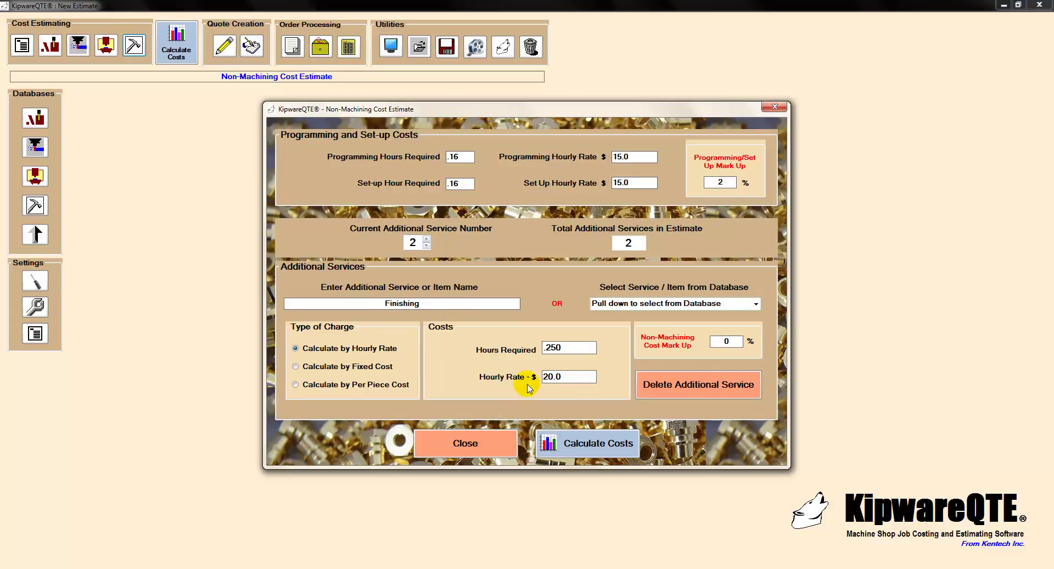
click(736, 341)
text(3.)
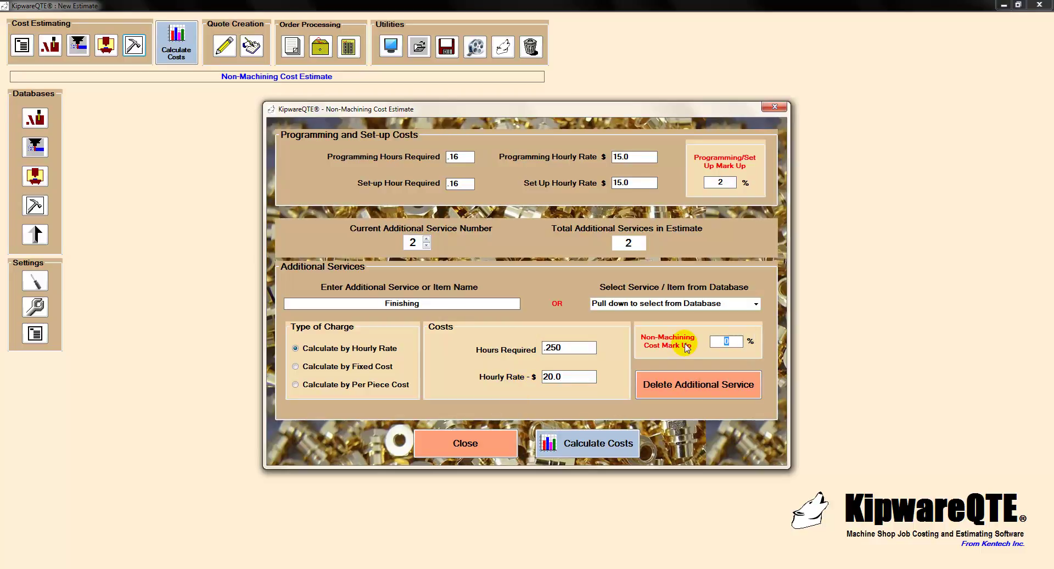
text(0)
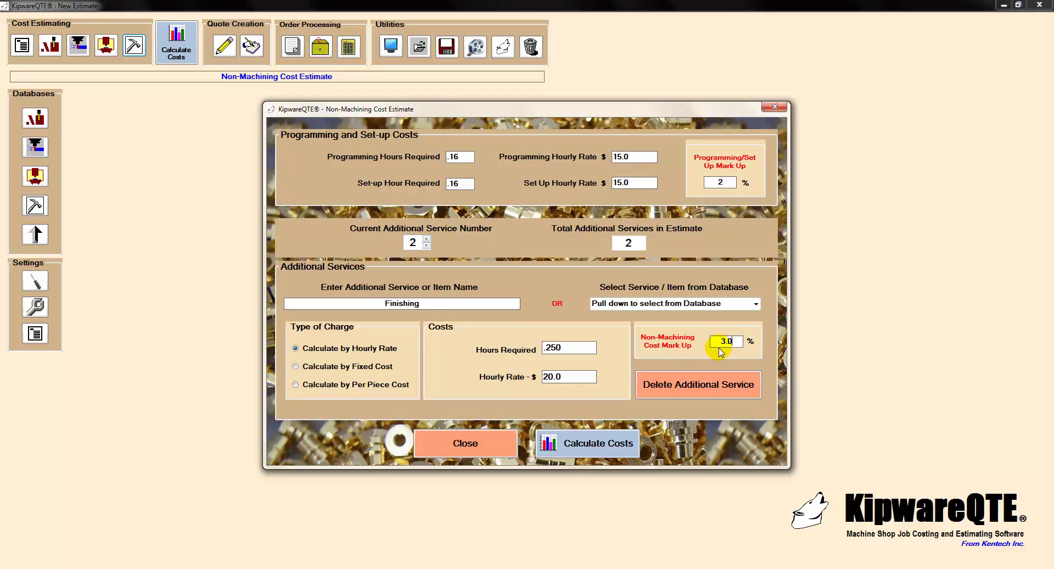
Calculate the complete estimate and review the total costs and the labor cost breakdown.
click(596, 439)
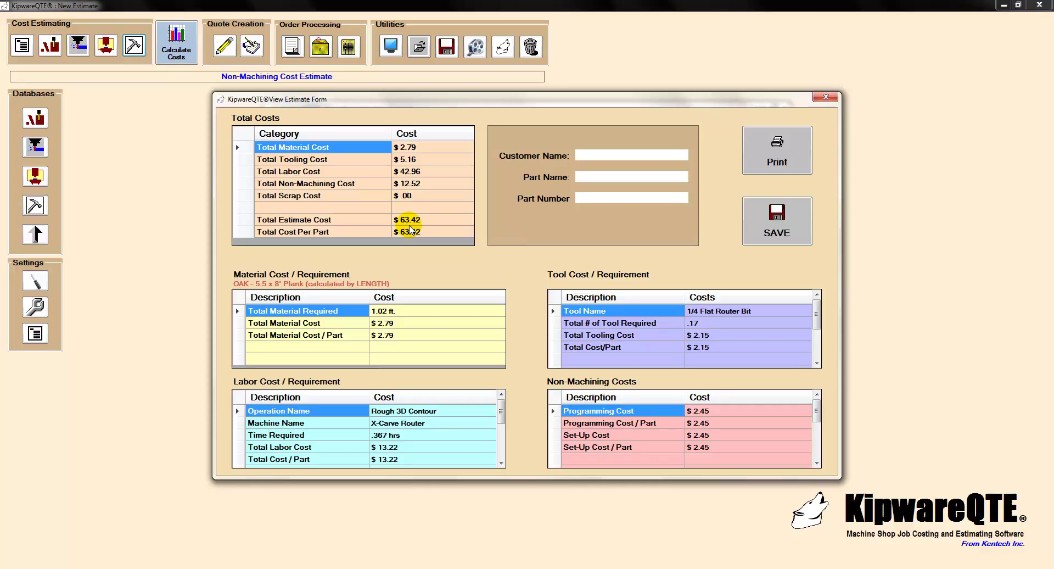
click(500, 407)
mouse_move(500, 408)
mouse_down()
mouse_move(499, 426)
mouse_move(502, 400)
mouse_up()
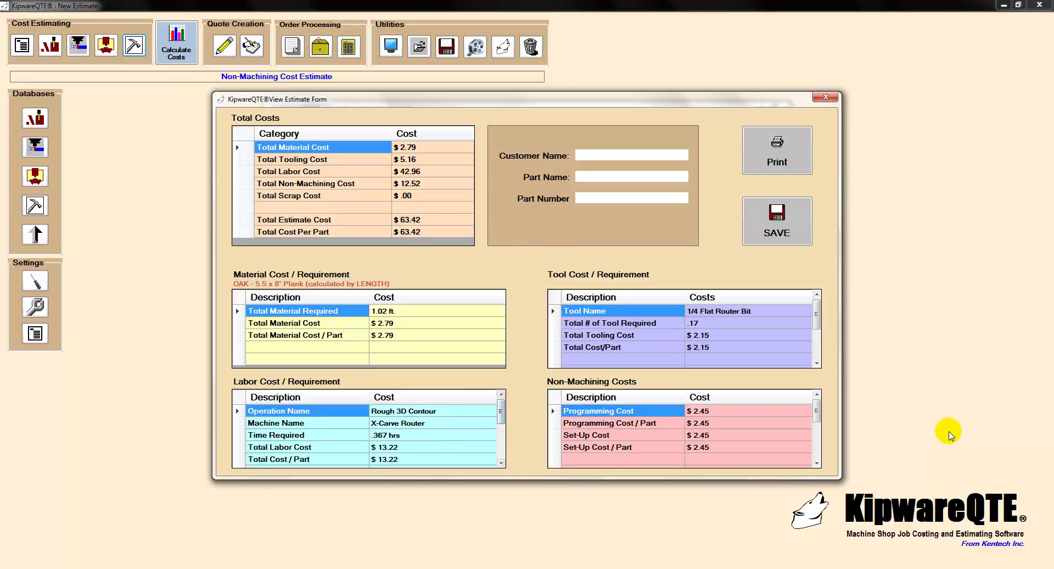